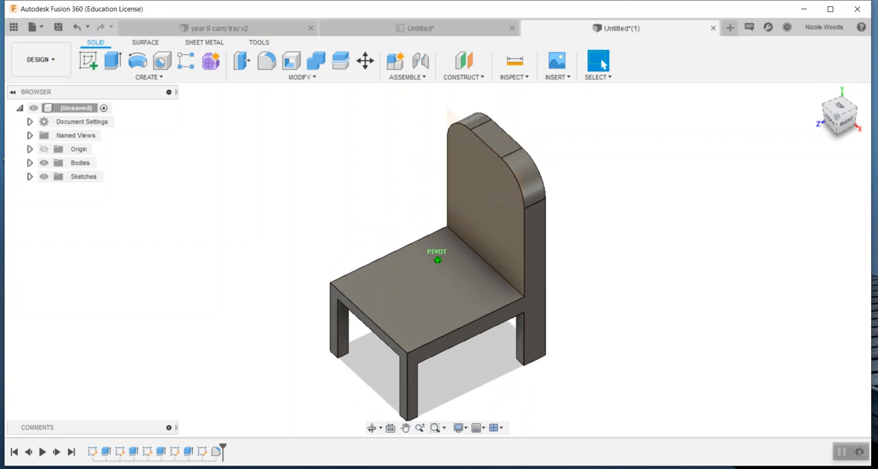
Examine the finished chair model from the right, front and top, ending in the home view.
click(848, 122)
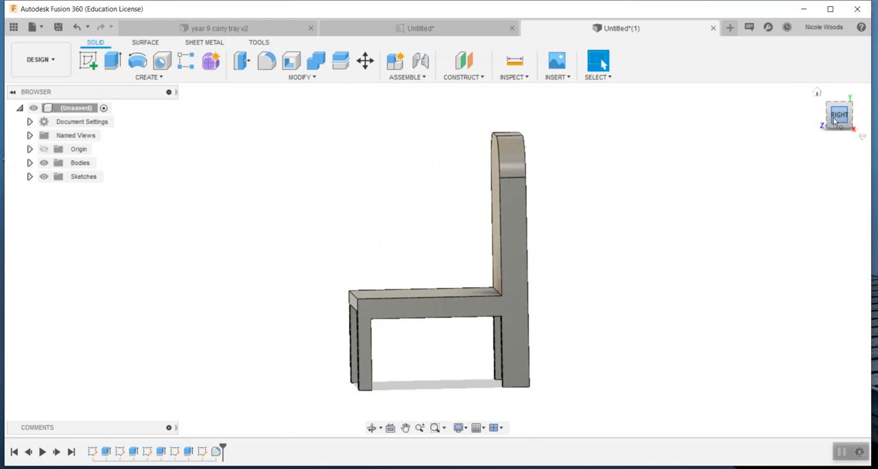
click(822, 116)
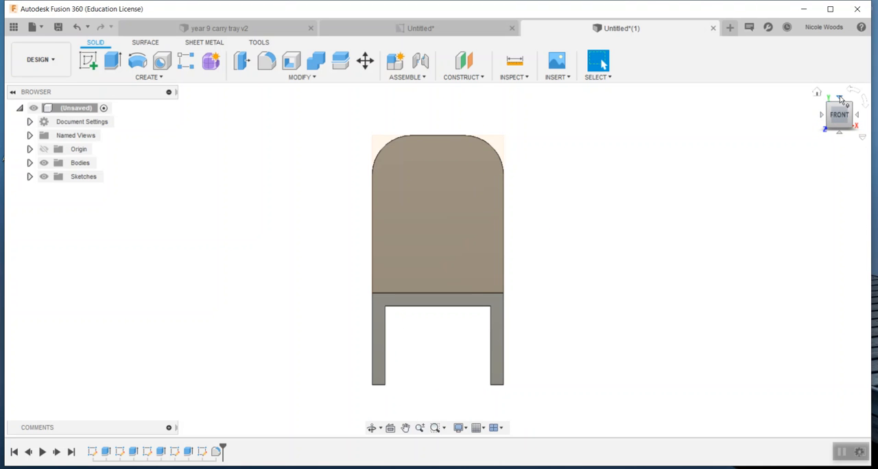
click(841, 100)
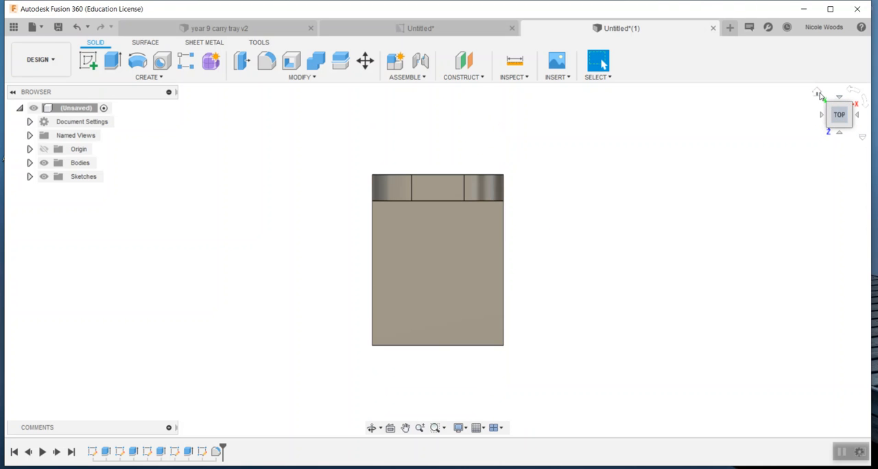
click(819, 95)
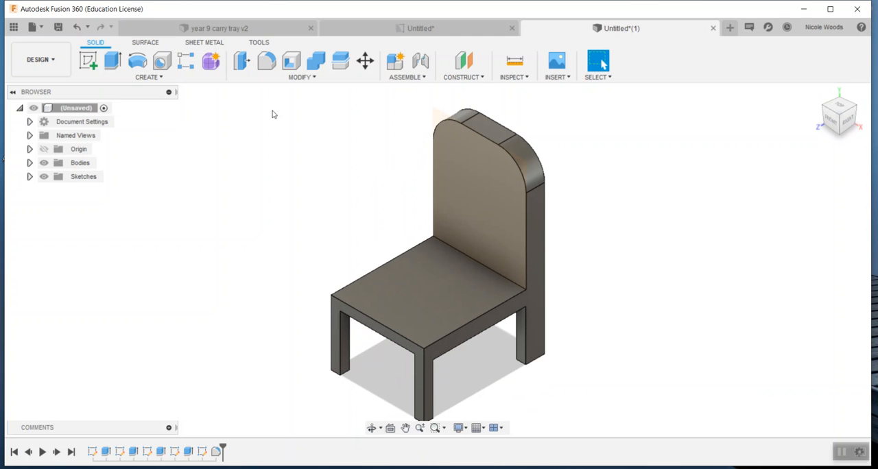
Try to delete the entire finished chair model.
drag(266, 97, 603, 423)
key(Delete)
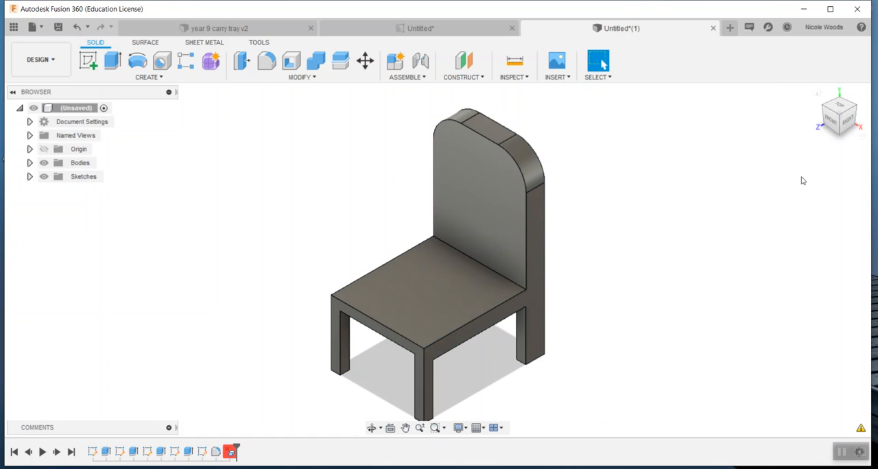
click(436, 429)
scroll(482, 375, up, 5)
scroll(482, 375, down, 7)
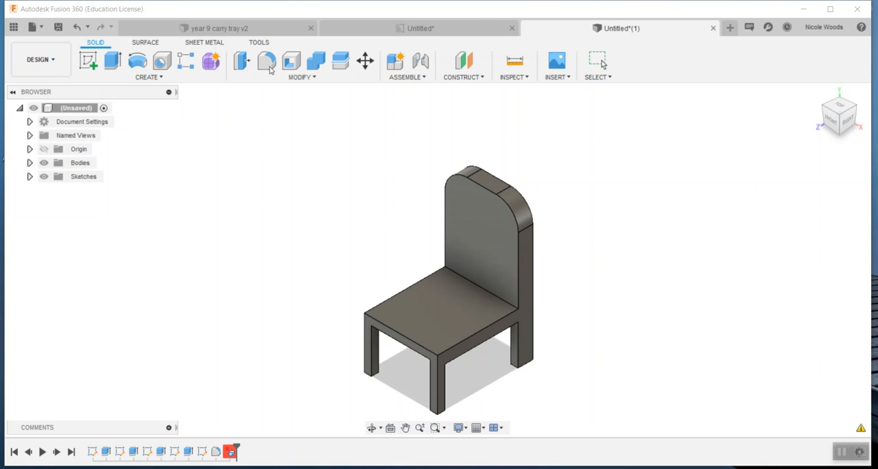
Create a new design and start a sketch on the vertical plane facing the right view.
click(730, 28)
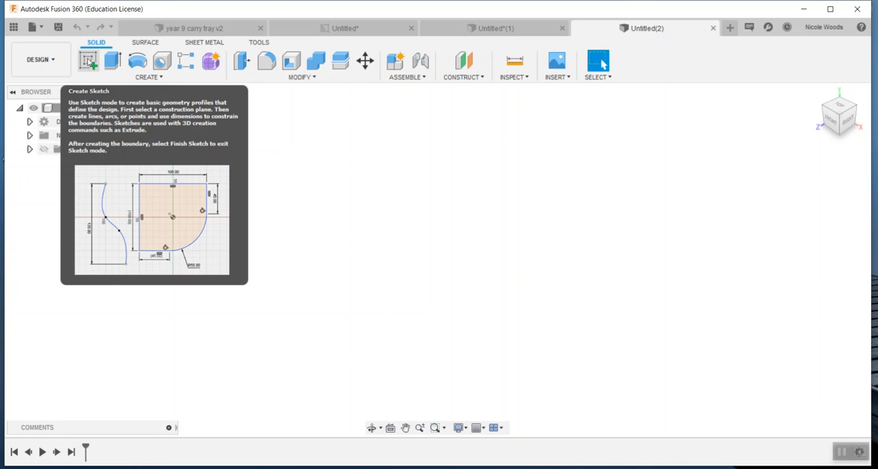
click(89, 62)
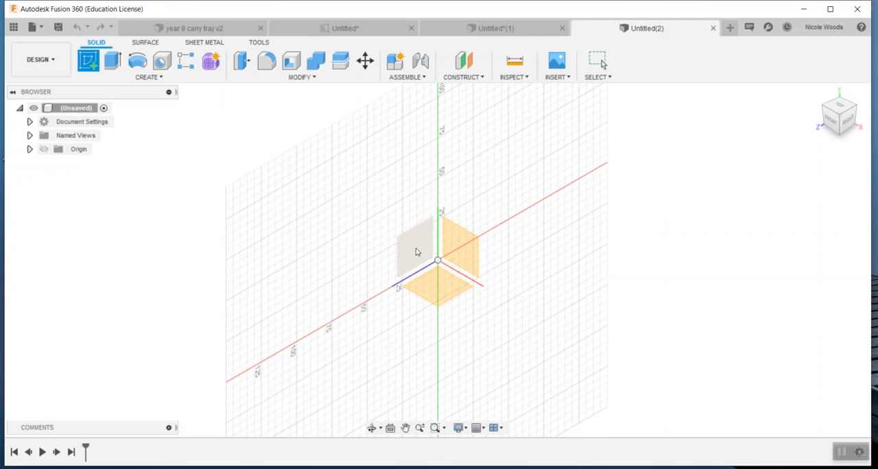
click(416, 252)
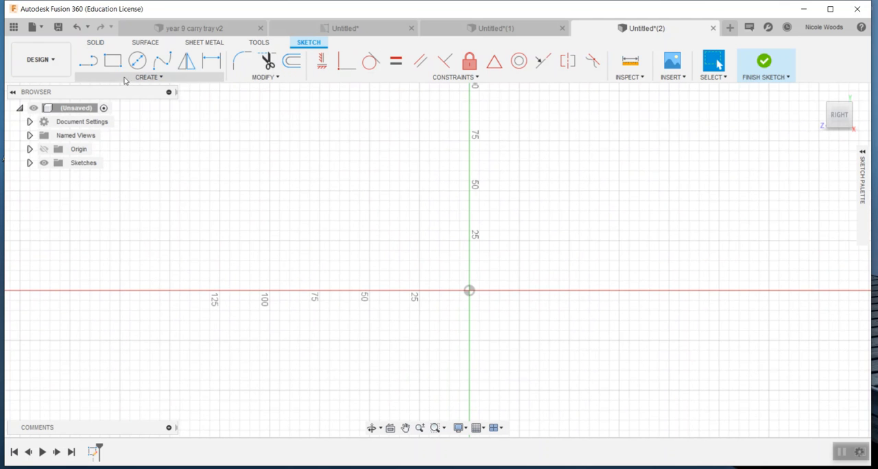
Draw a rectangle from the origin, 100 mm high and 70 mm wide, and finish the sketch.
click(115, 64)
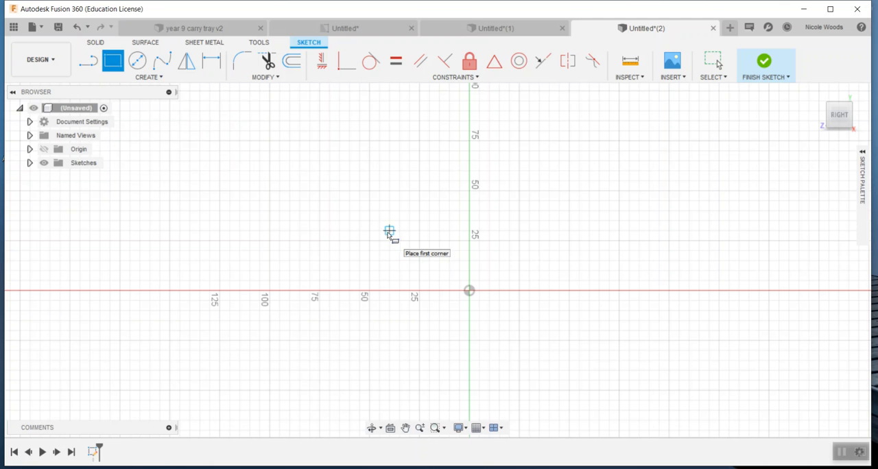
click(470, 291)
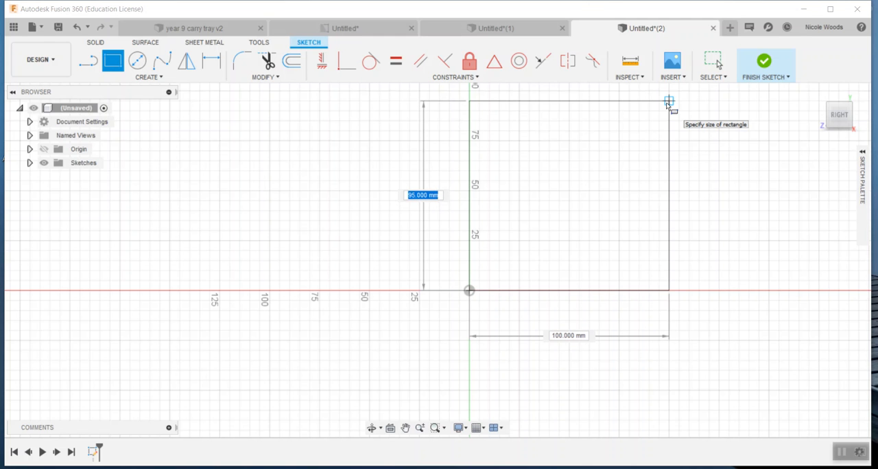
text(100)
key(Tab)
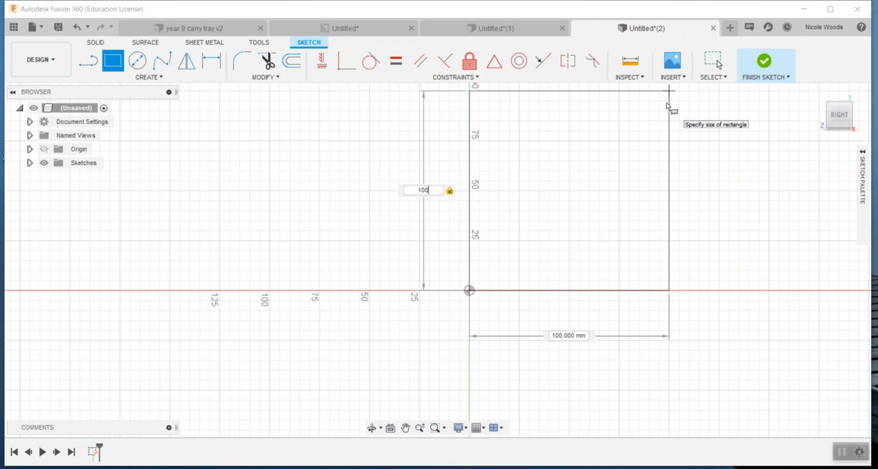
key(Tab)
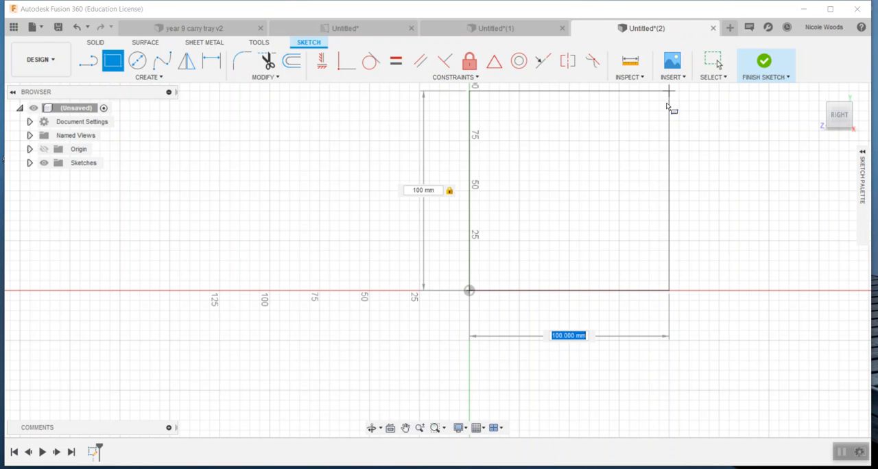
text(70)
key(Tab)
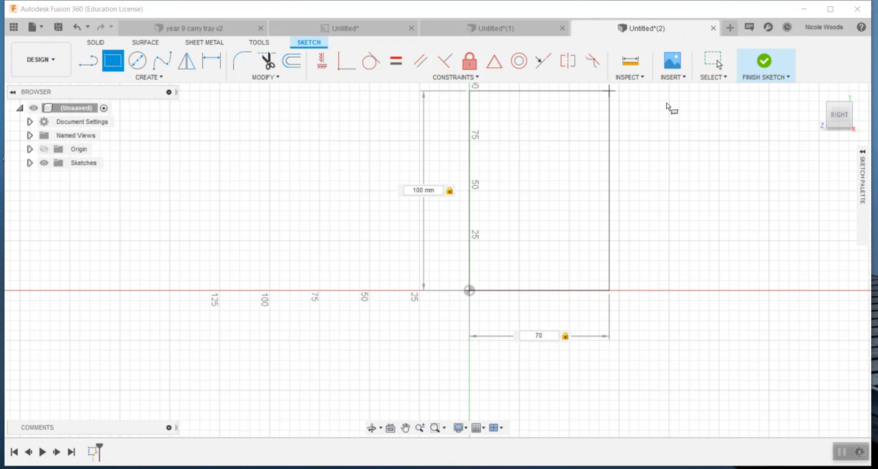
key(Return)
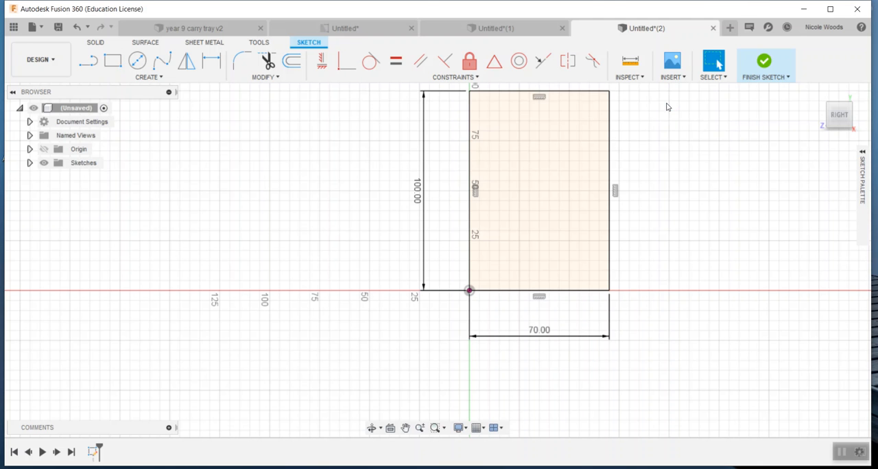
click(765, 63)
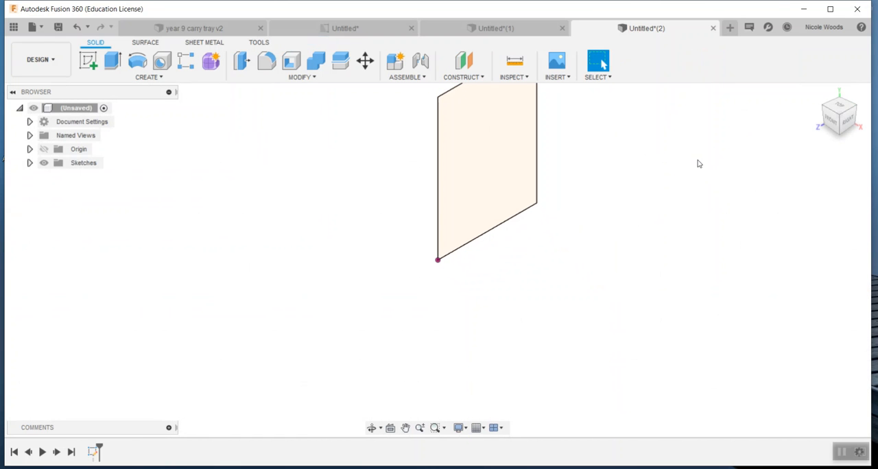
Extrude the rectangular profile 60 mm to one side as a new body.
click(818, 92)
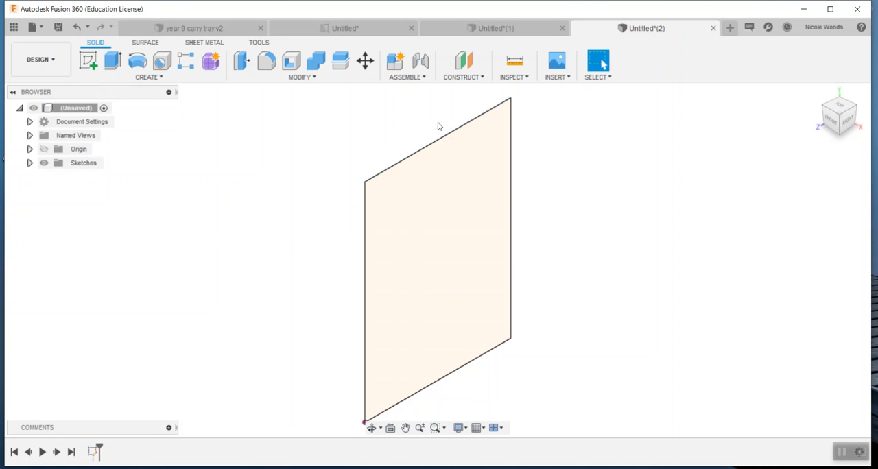
key(e)
click(440, 191)
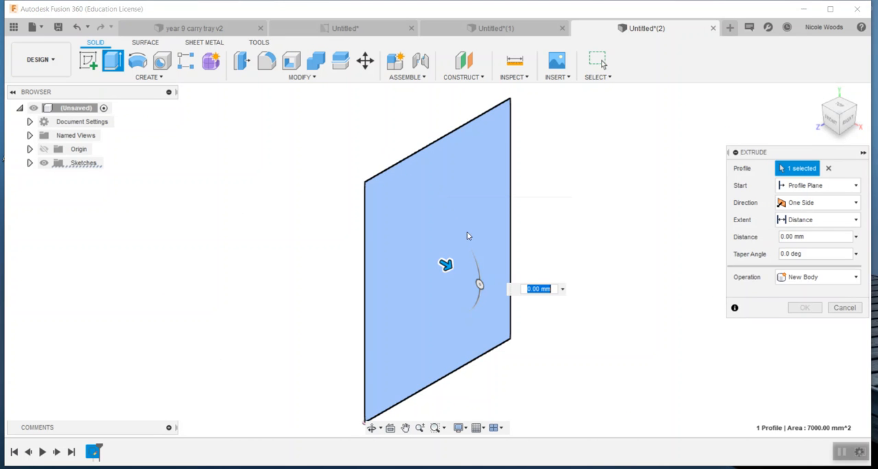
drag(447, 262, 528, 313)
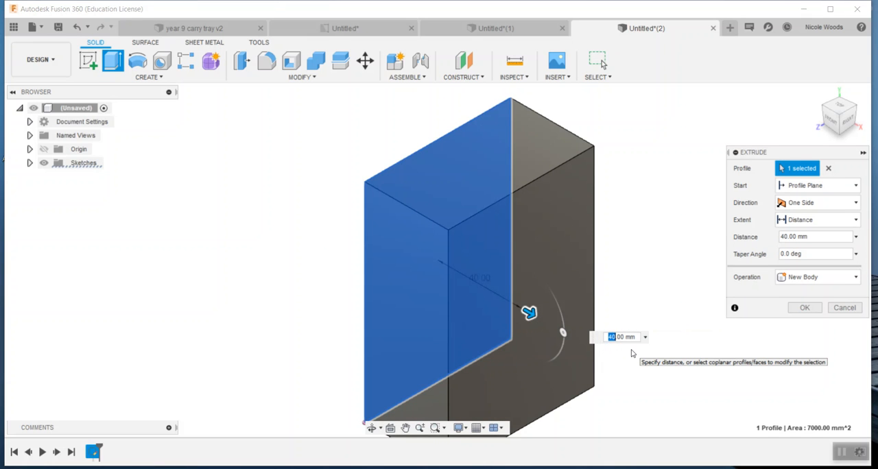
key(Return)
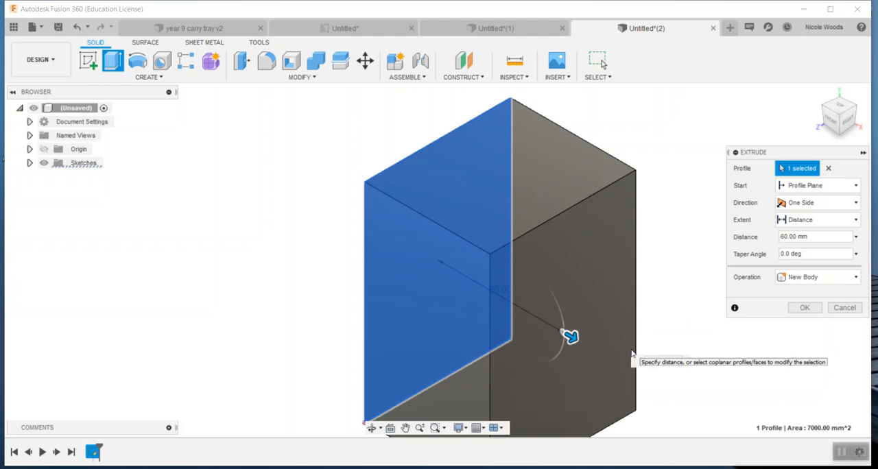
Sketch a 60 mm by 60 mm rectangle on the block's right face, starting from its upper front corner.
click(818, 92)
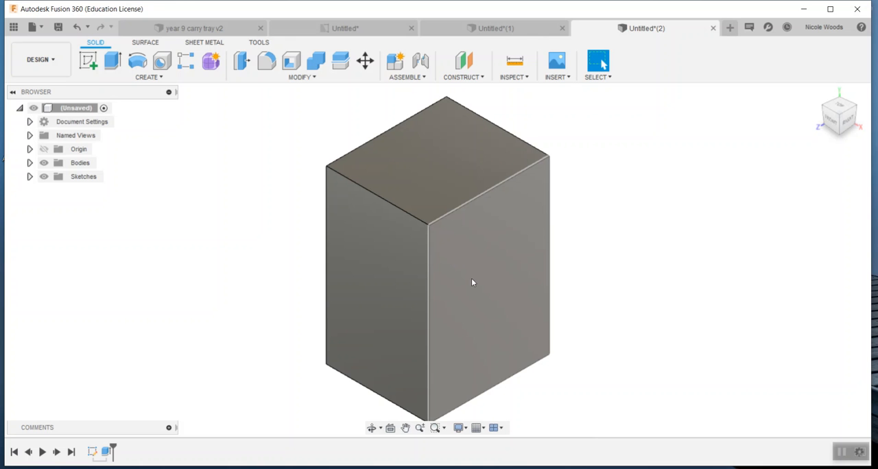
click(89, 61)
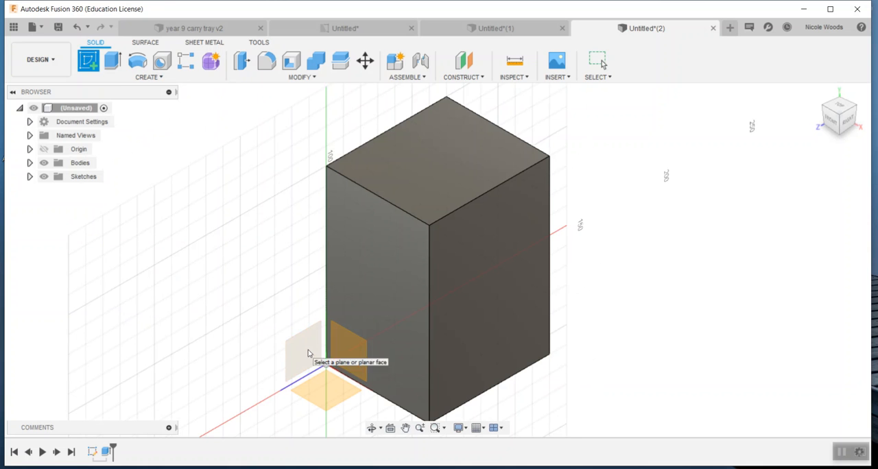
click(453, 252)
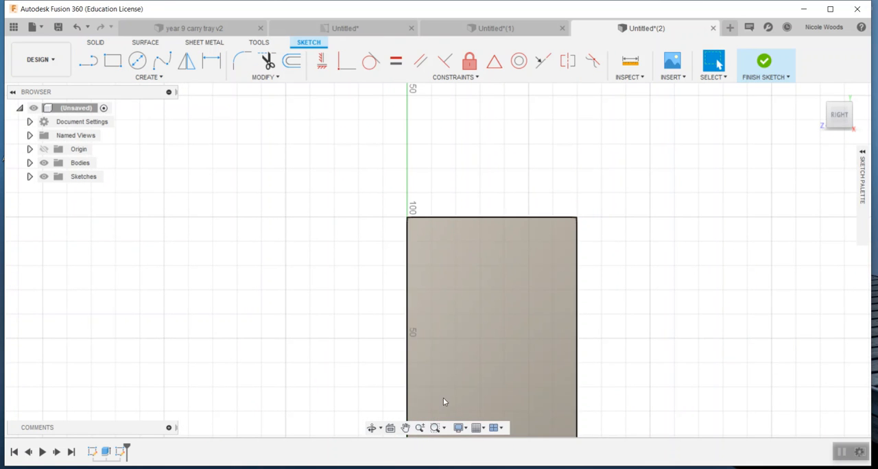
click(406, 428)
drag(450, 362, 426, 266)
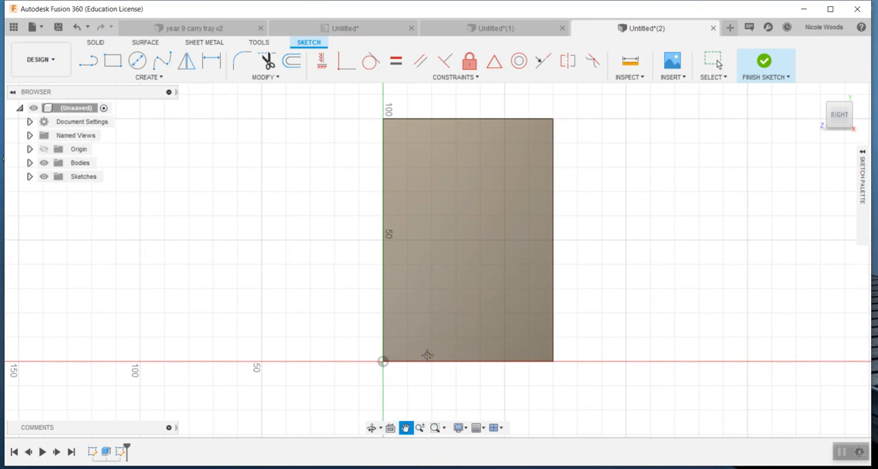
click(112, 60)
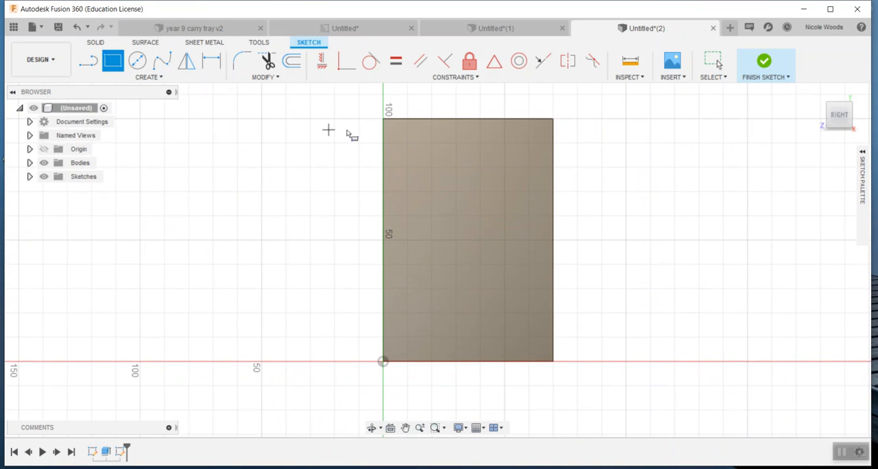
click(382, 119)
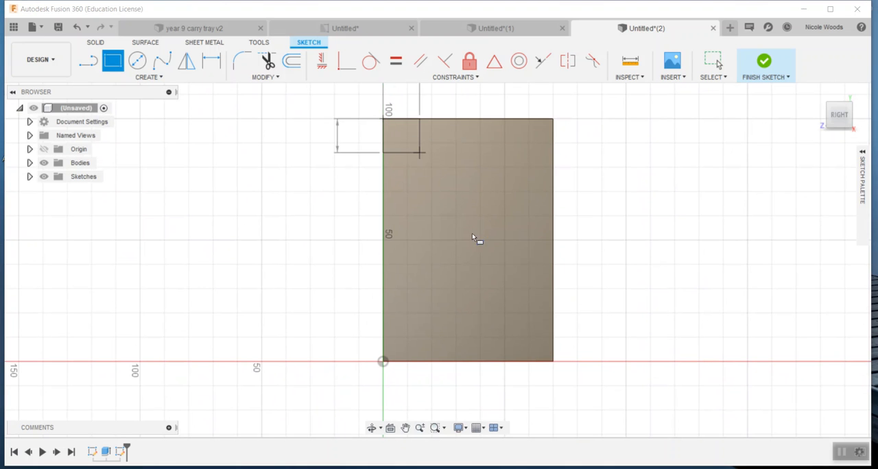
click(529, 264)
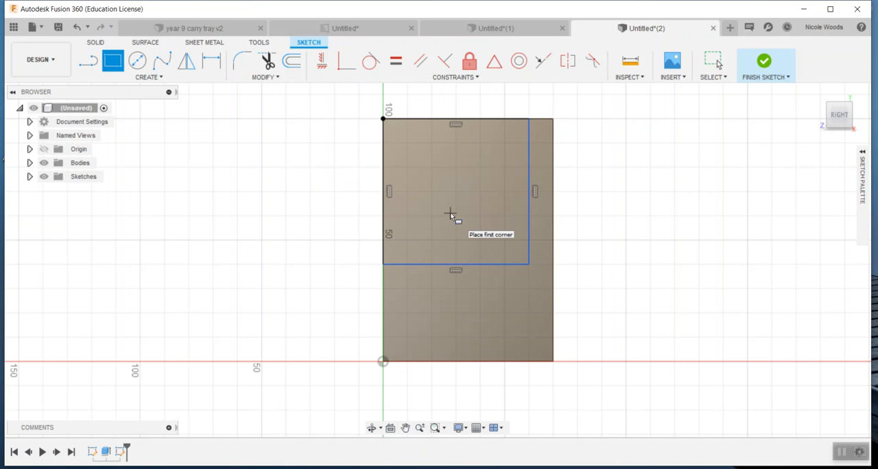
Cut the 60 mm square profile through the block with an extrude distance of -60 mm, leaving the seat and backrest shape.
key(e)
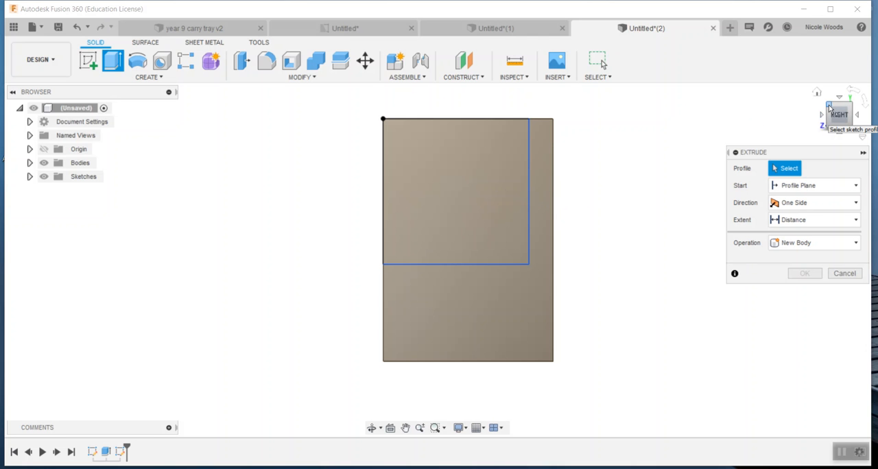
mouse_move(829, 107)
mouse_down()
mouse_move(870, 127)
mouse_move(831, 109)
mouse_up()
click(459, 159)
drag(455, 194, 366, 152)
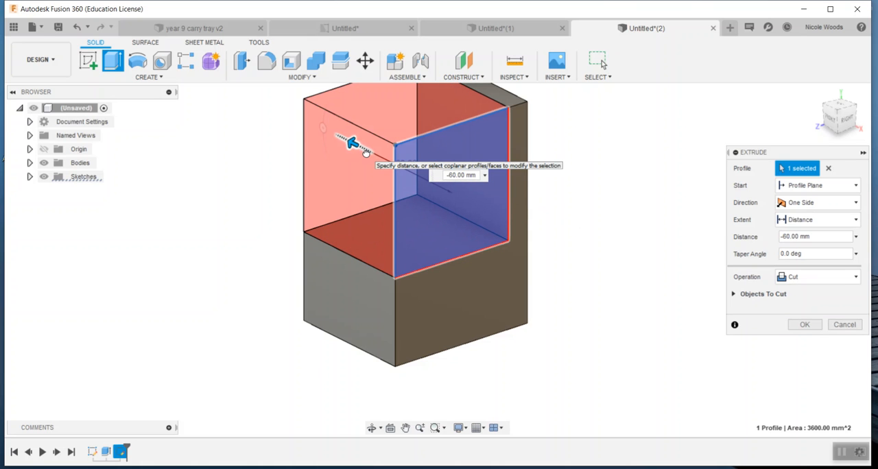
drag(366, 152, 366, 152)
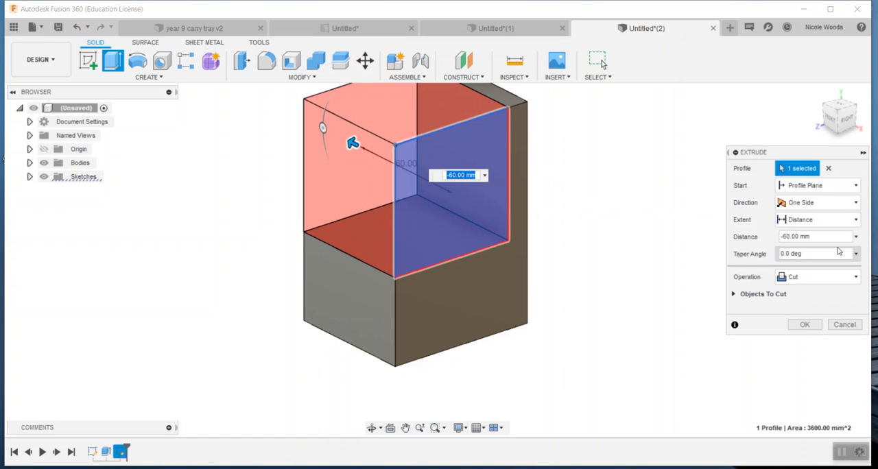
click(856, 237)
click(856, 240)
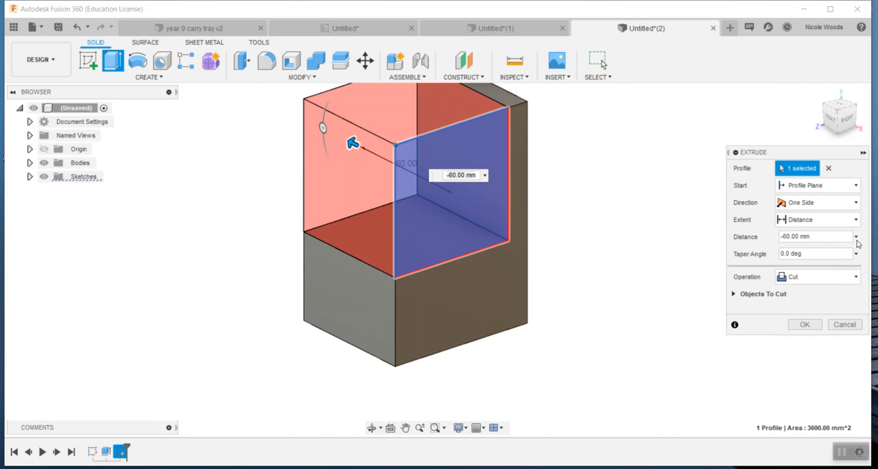
click(856, 221)
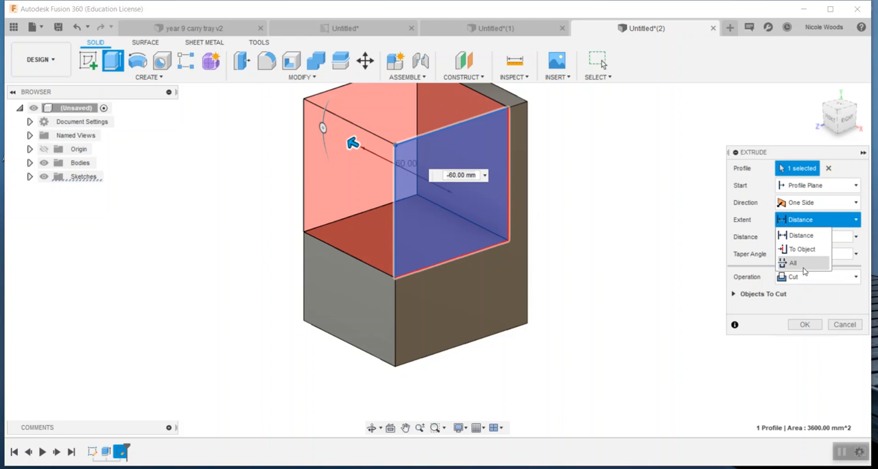
click(851, 220)
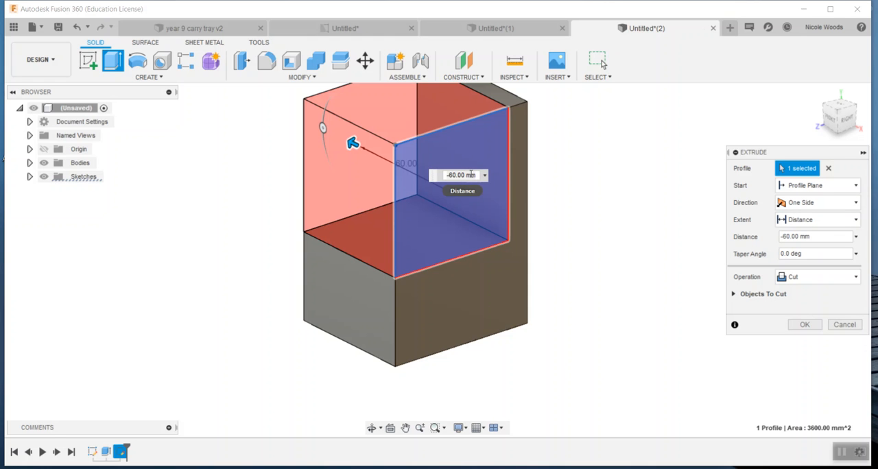
key(Return)
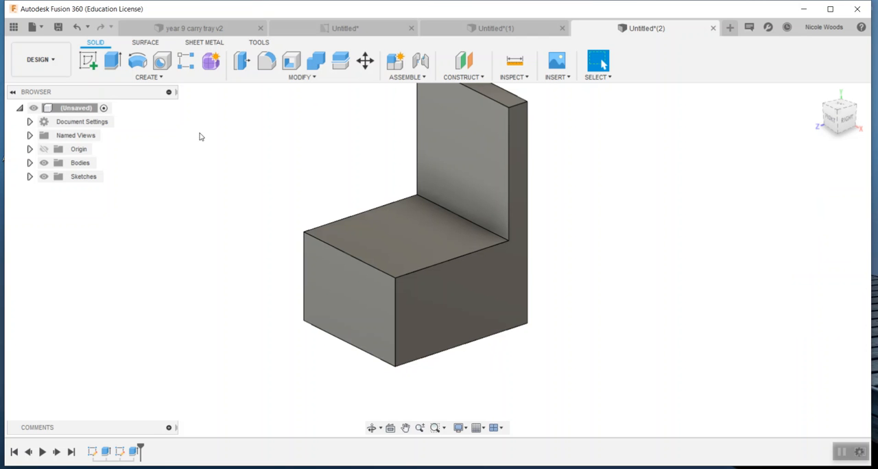
Sketch a rectangle 30 mm high and 40 mm wide on the chair's front face, starting about 10 mm along the bottom edge from the origin.
click(93, 62)
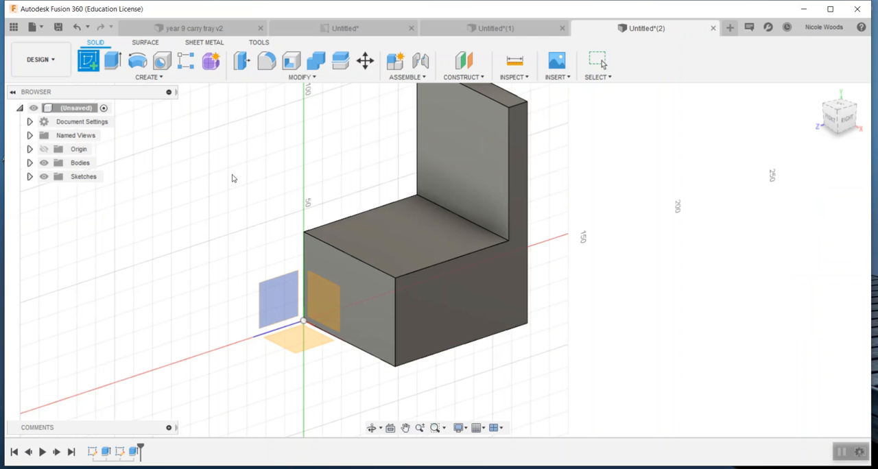
click(377, 307)
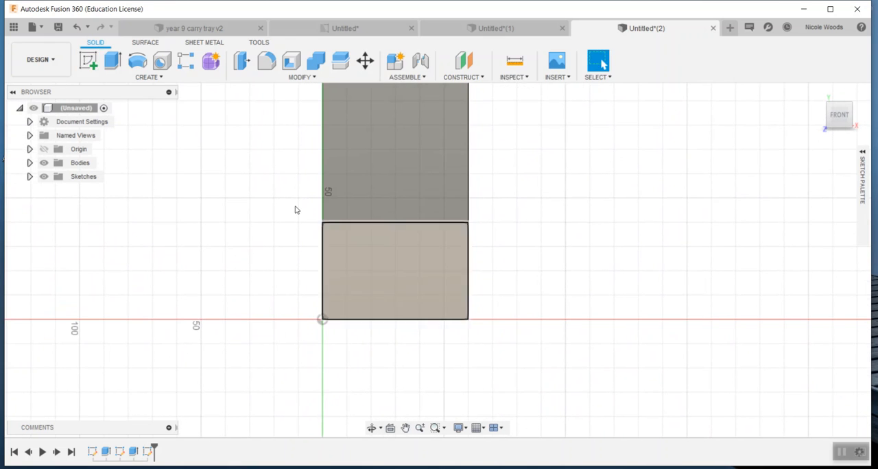
click(114, 61)
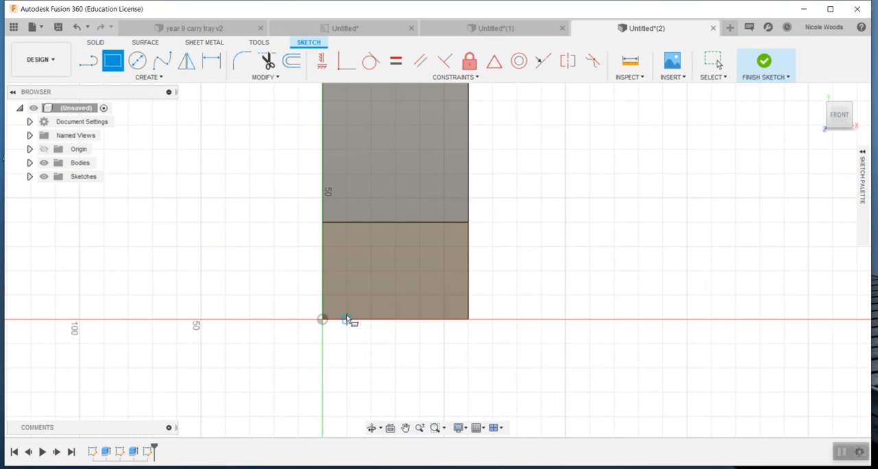
click(347, 319)
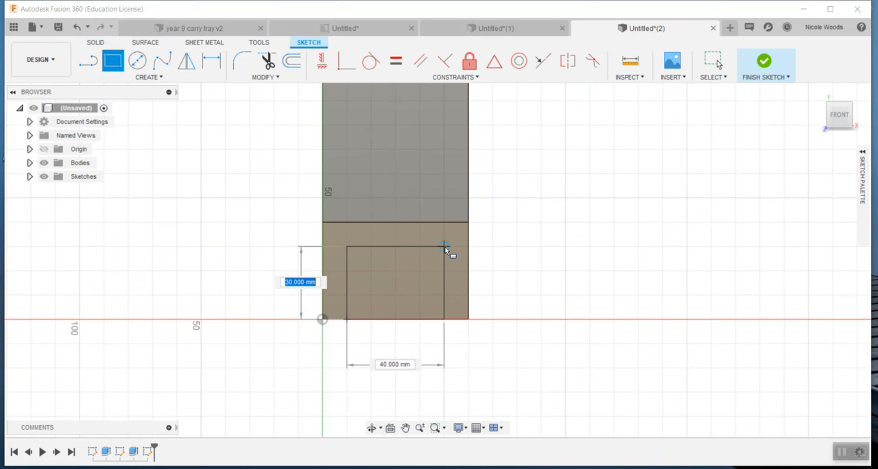
click(445, 247)
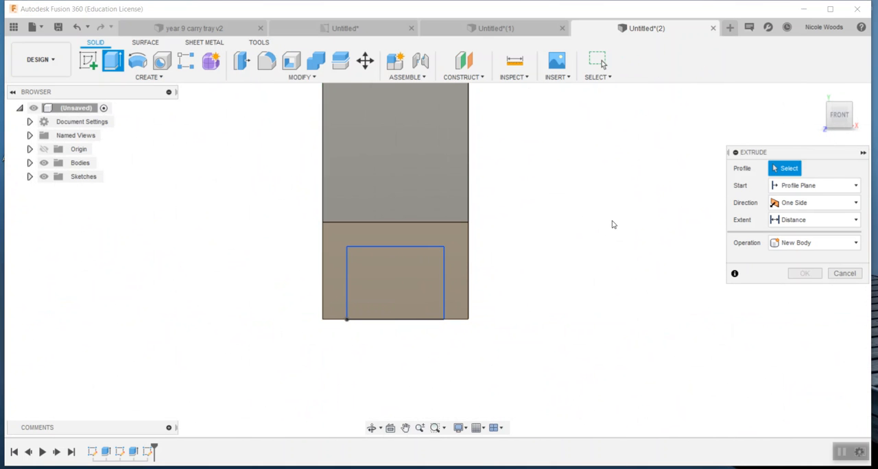
Cut the 30 mm by 40 mm profile through the whole chair base using the All extent.
click(835, 115)
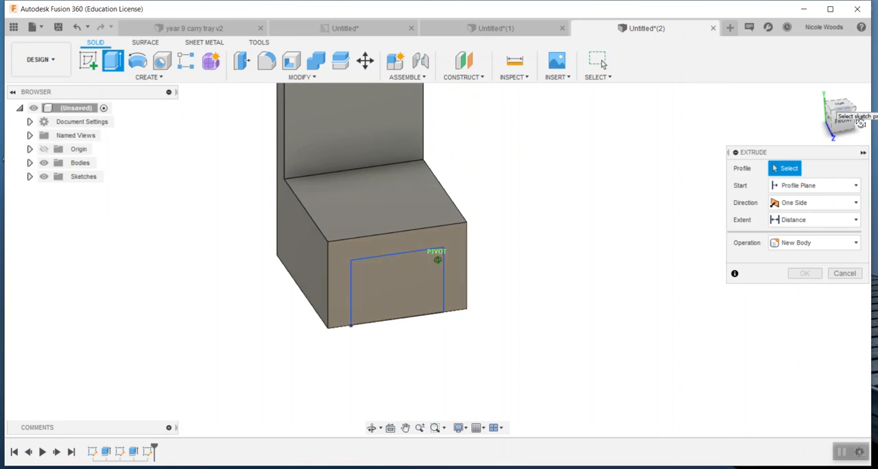
click(435, 277)
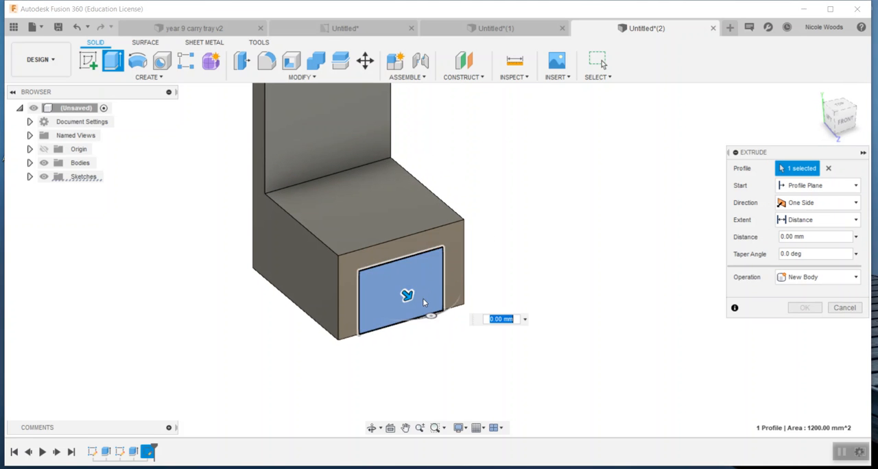
drag(402, 308, 225, 205)
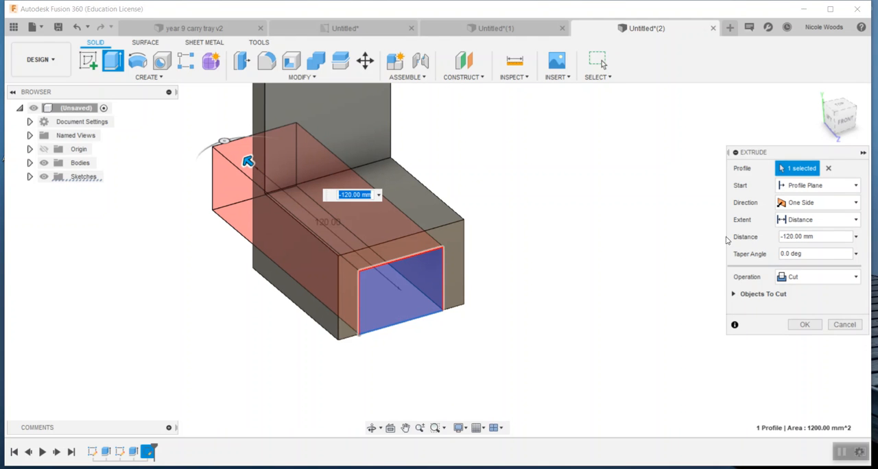
click(857, 221)
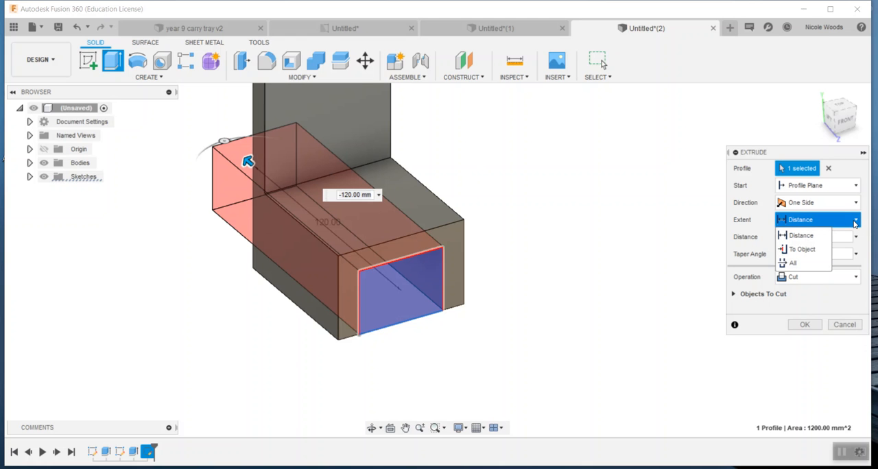
click(796, 264)
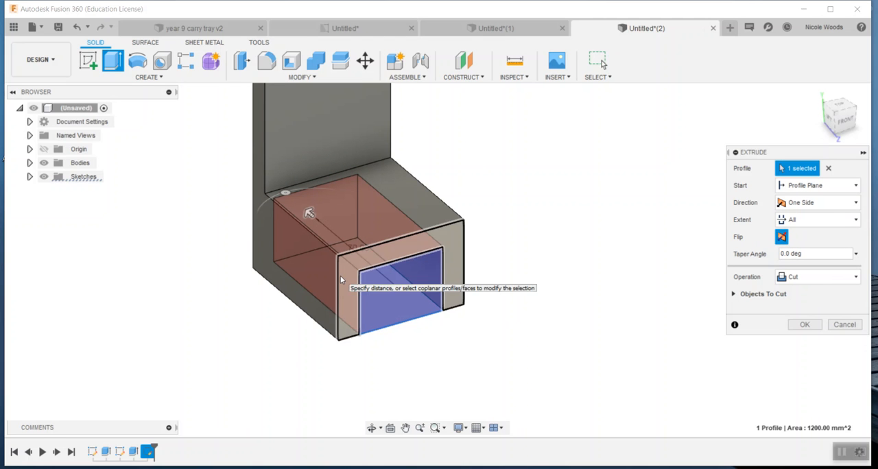
click(805, 325)
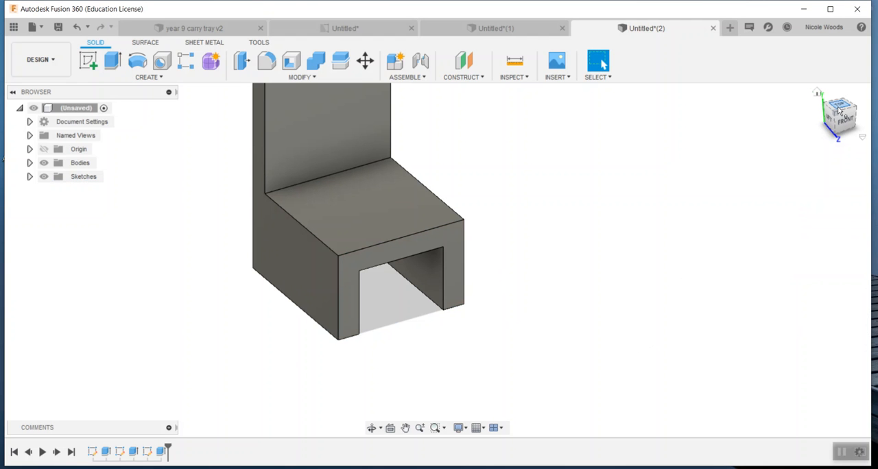
Try to extrude the chair's rear face outward with the Join operation.
mouse_move(837, 114)
mouse_down()
mouse_move(860, 95)
mouse_move(868, 105)
mouse_move(865, 129)
mouse_up()
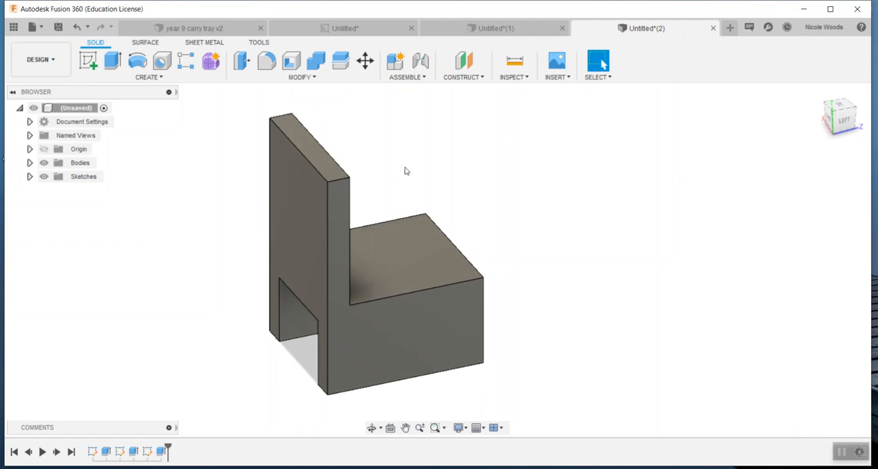
click(307, 206)
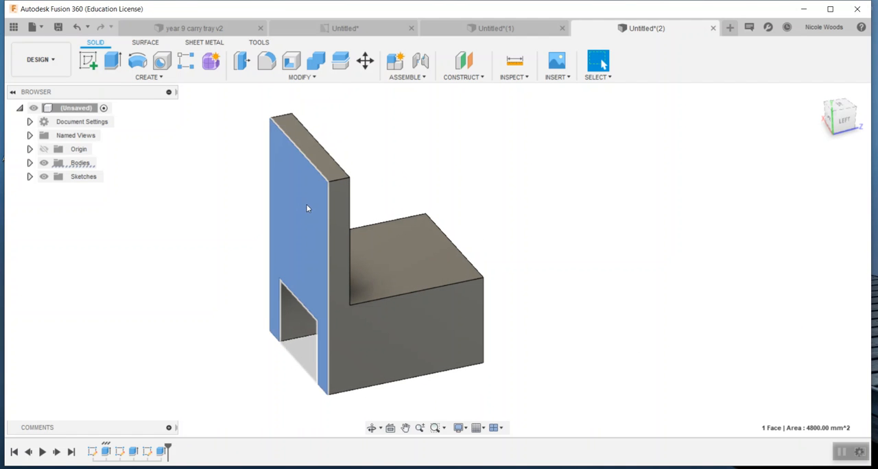
key(e)
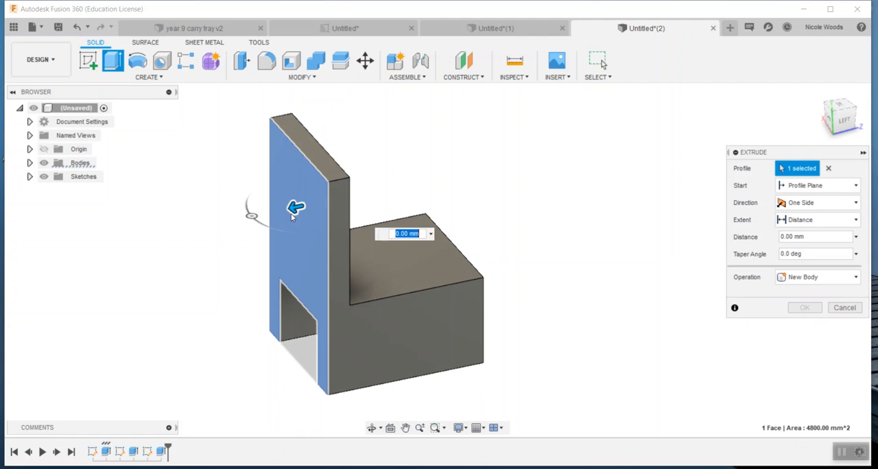
mouse_move(292, 209)
mouse_down()
mouse_move(201, 236)
mouse_move(288, 216)
mouse_up()
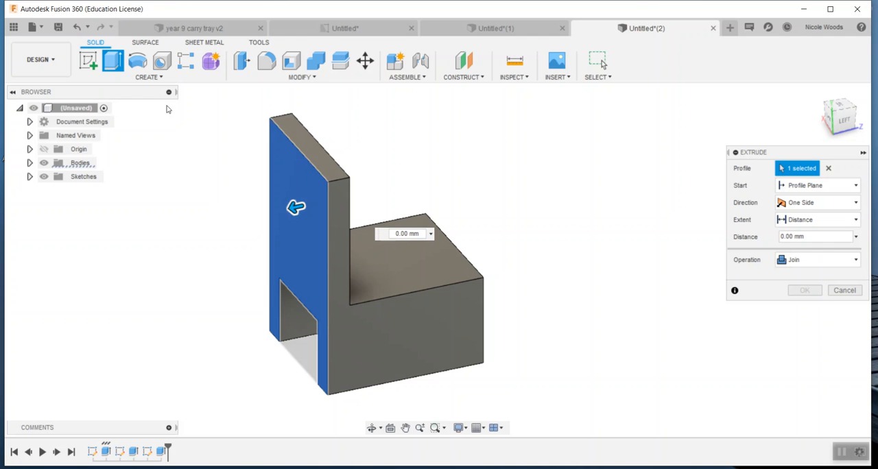
Undo the leg cut and its front-face rectangle, and finish the emptied sketch.
click(77, 28)
click(77, 28)
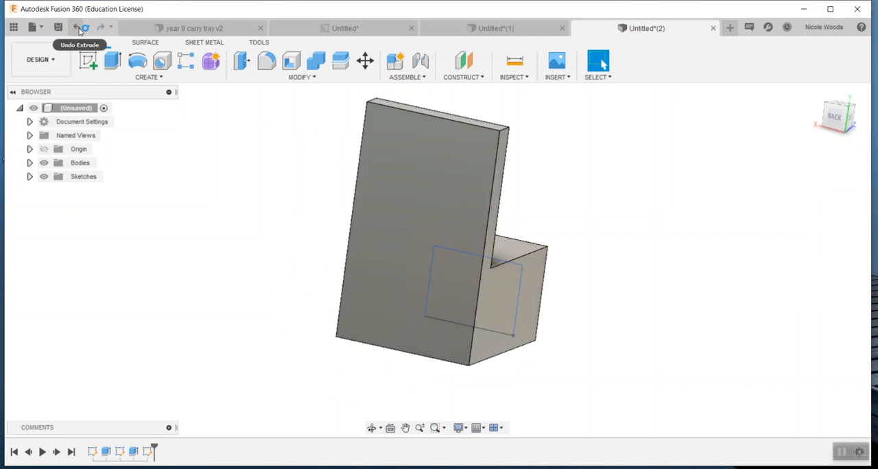
click(80, 31)
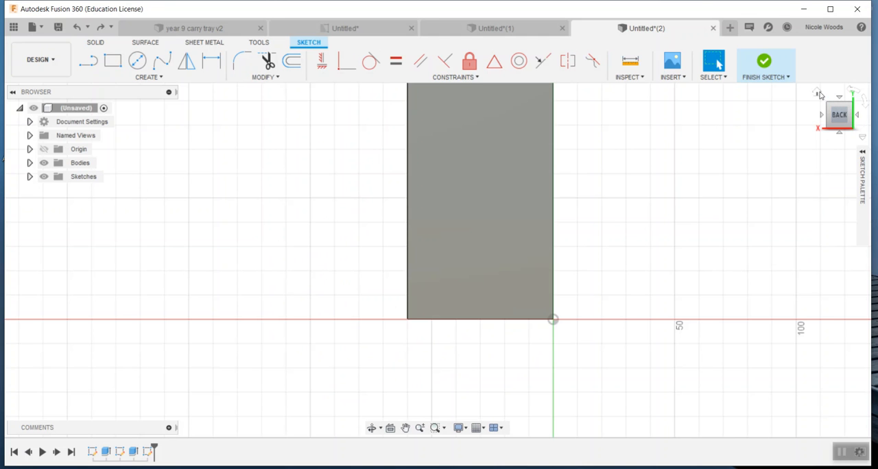
click(822, 94)
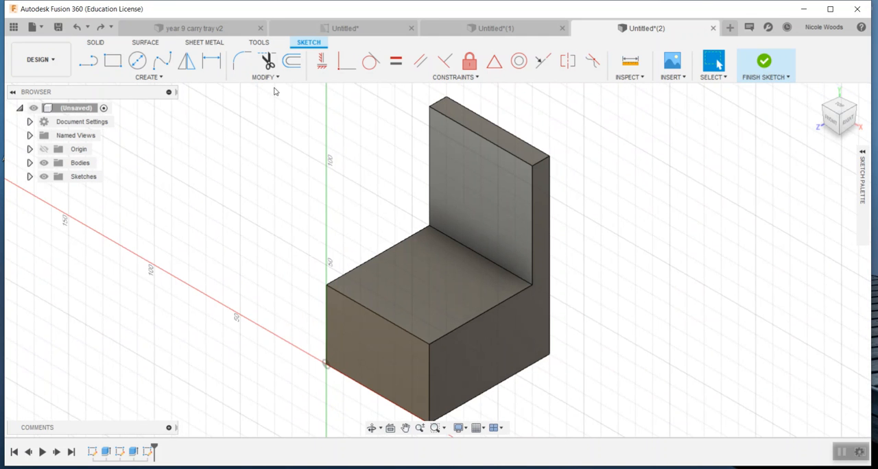
key(r)
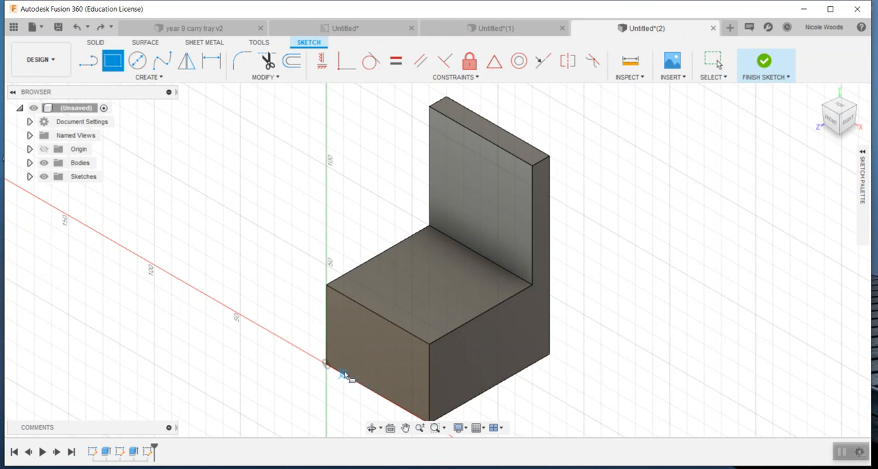
click(763, 62)
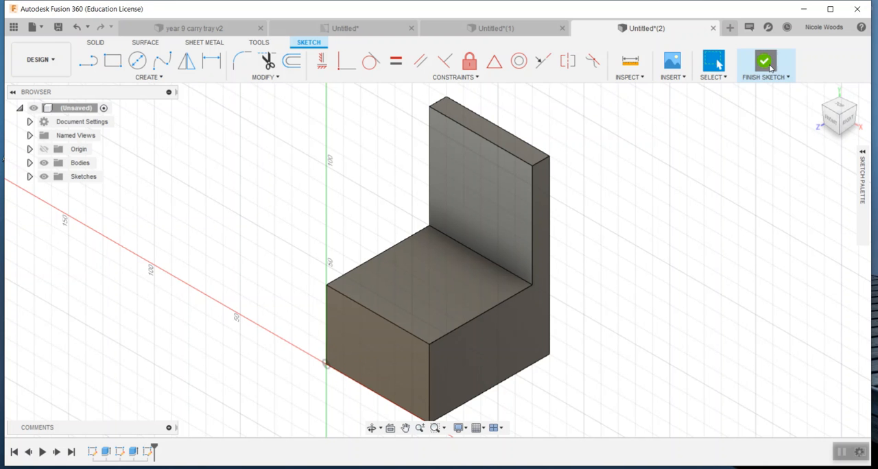
Create a new sketch on the chair's front face with a bottom-edge rectangle 30 mm high and 40 mm wide, about 10 mm from the origin.
click(88, 61)
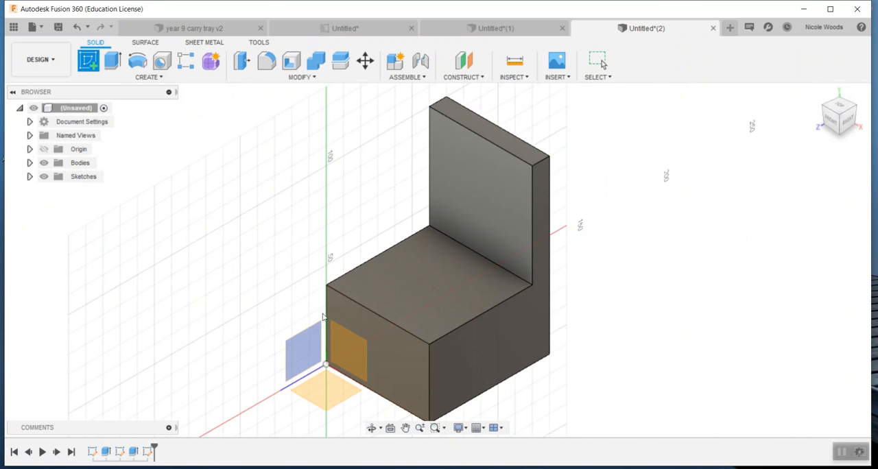
click(373, 389)
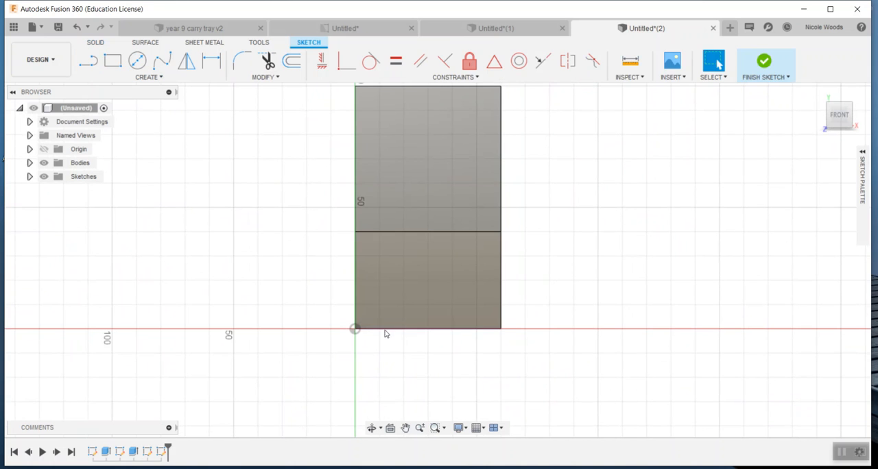
click(112, 60)
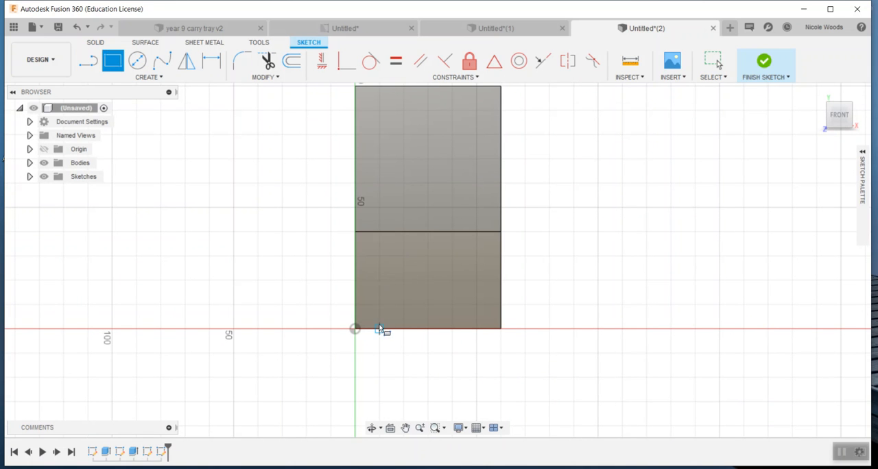
click(380, 329)
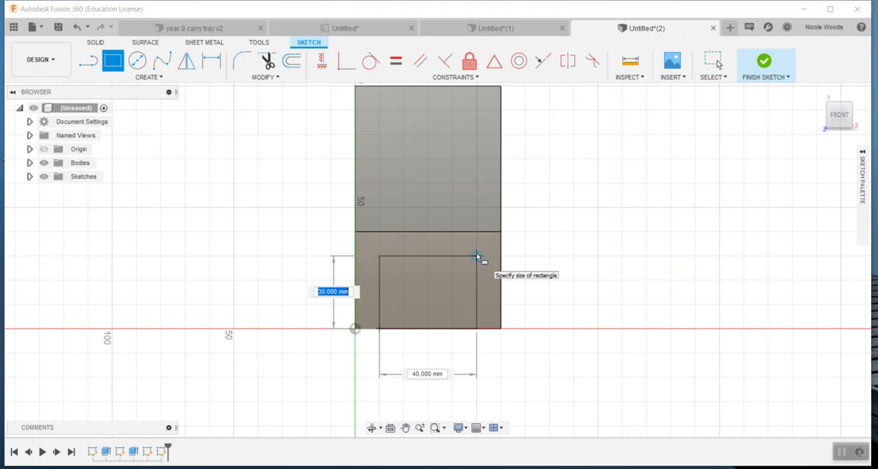
click(477, 256)
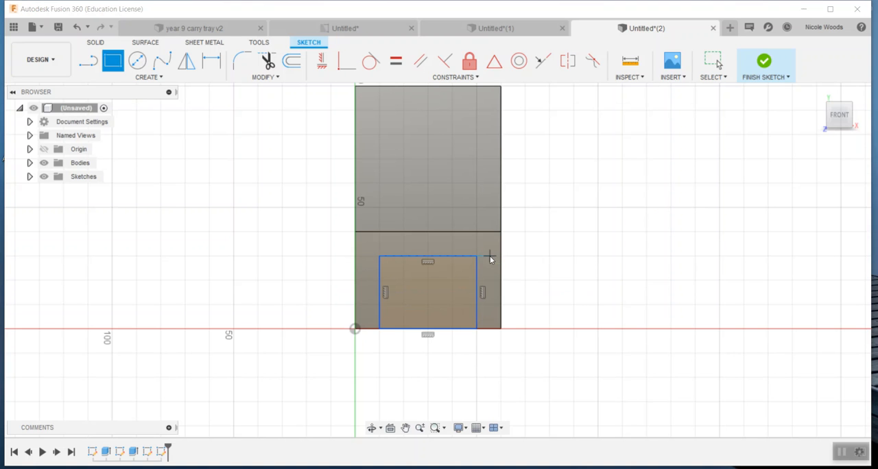
key(e)
click(448, 289)
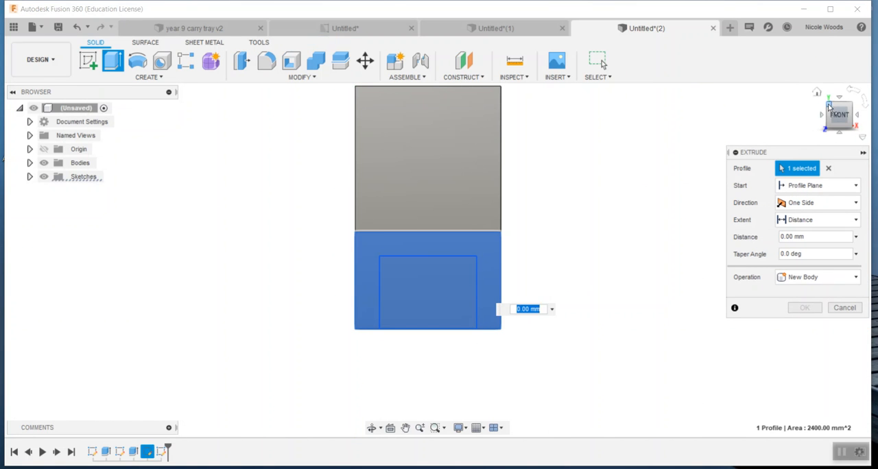
shift+middle_drag(437, 260, 436, 285)
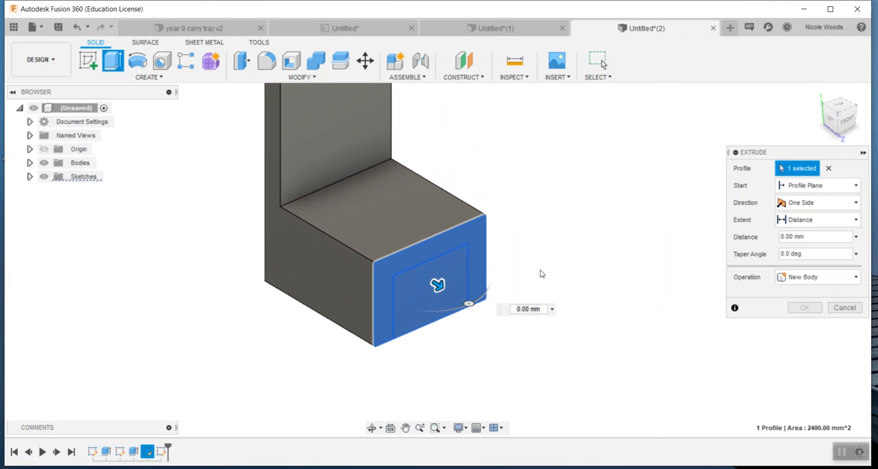
key(Escape)
Extrude the 30 mm by 40 mm front rectangle by -70 mm as a cut through the base to form the legs.
double_click(426, 279)
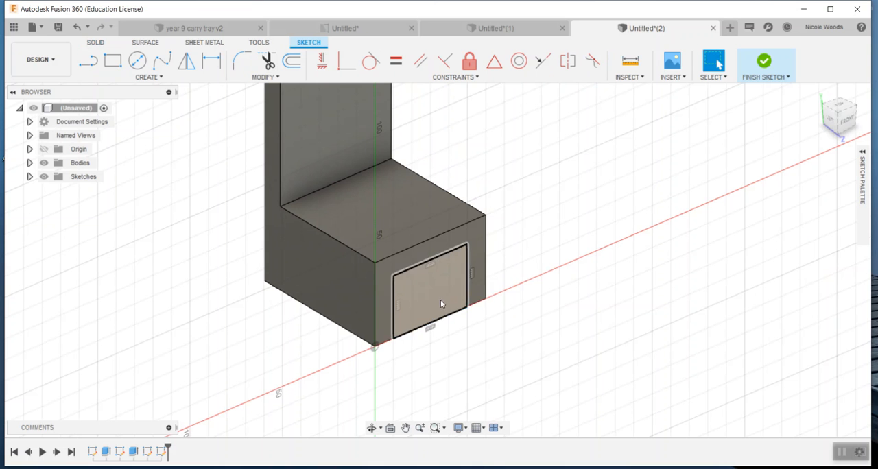
click(423, 264)
click(427, 285)
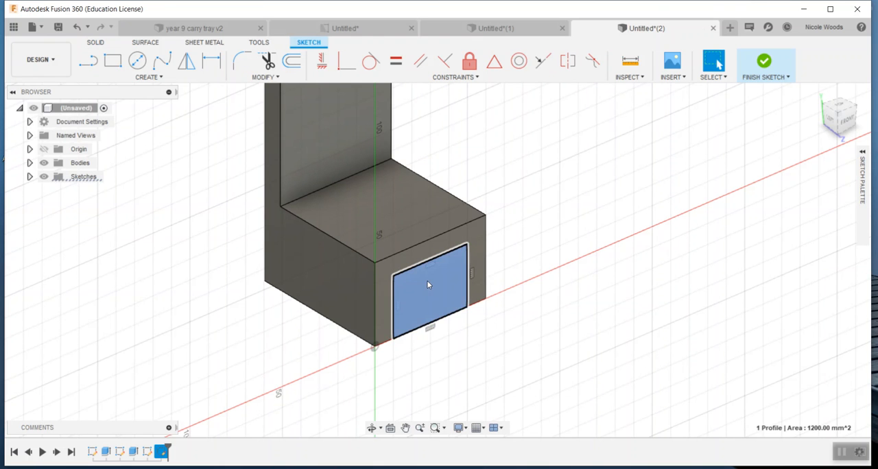
key(e)
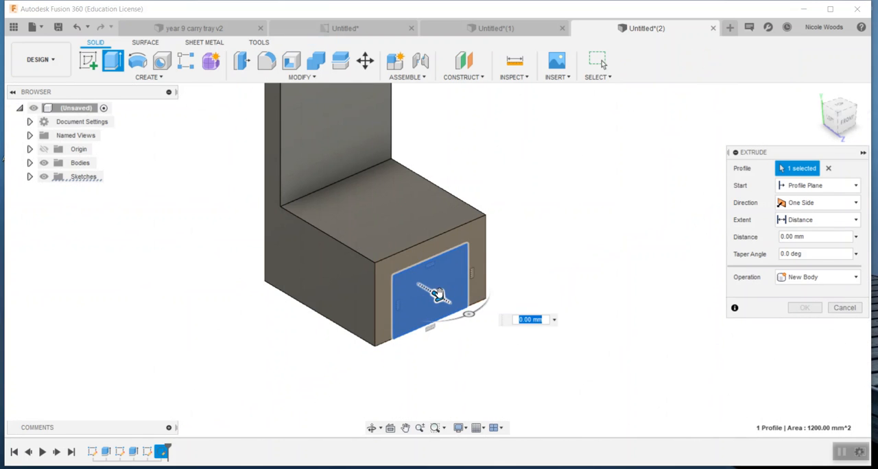
drag(411, 289, 286, 287)
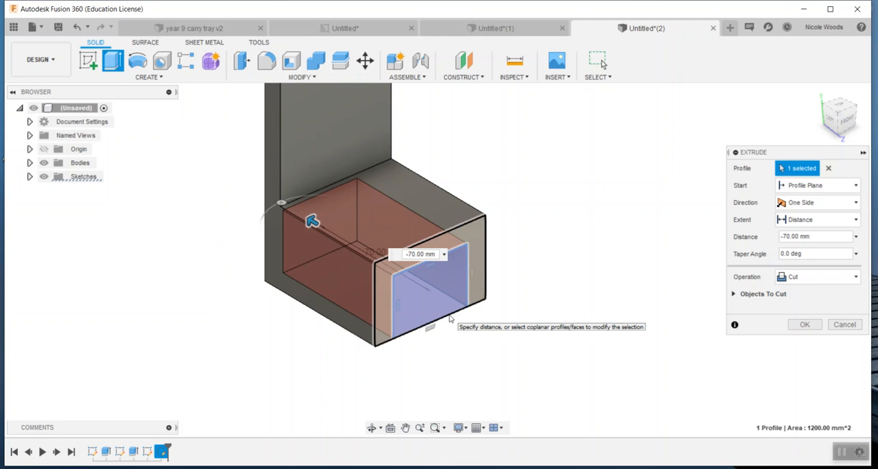
key(Return)
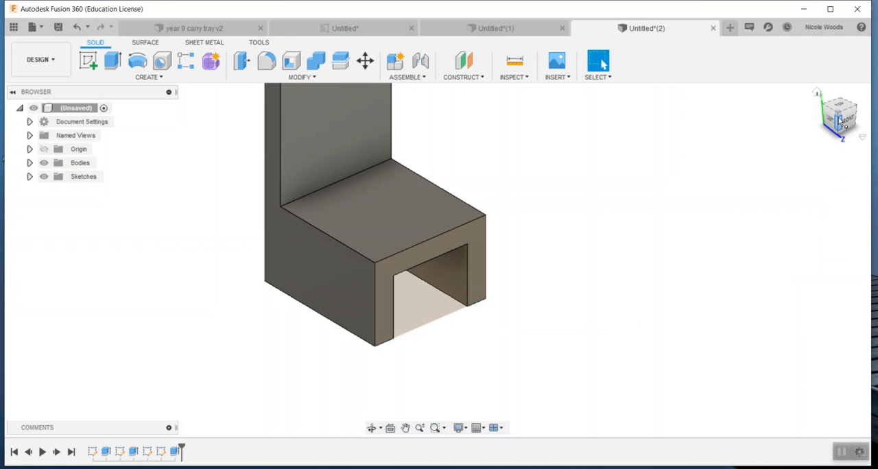
Try to extrude the chair's rear face outward by 10 mm with the Join operation, and undo the extrusion.
drag(839, 116, 859, 114)
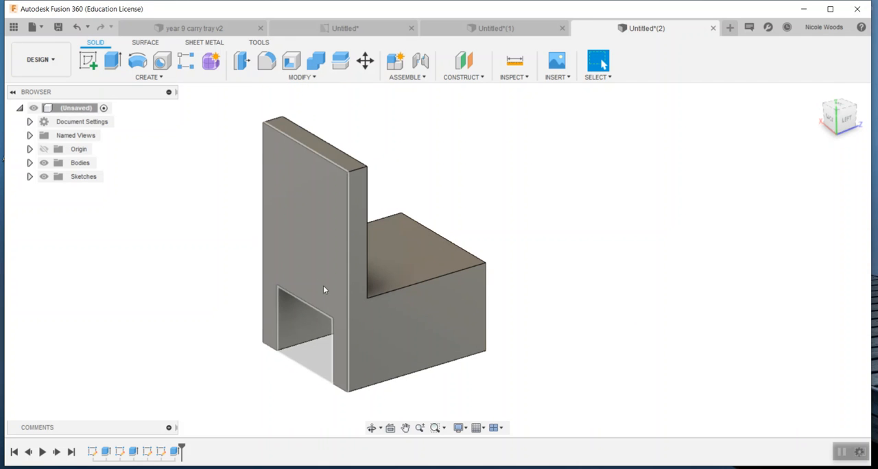
click(316, 241)
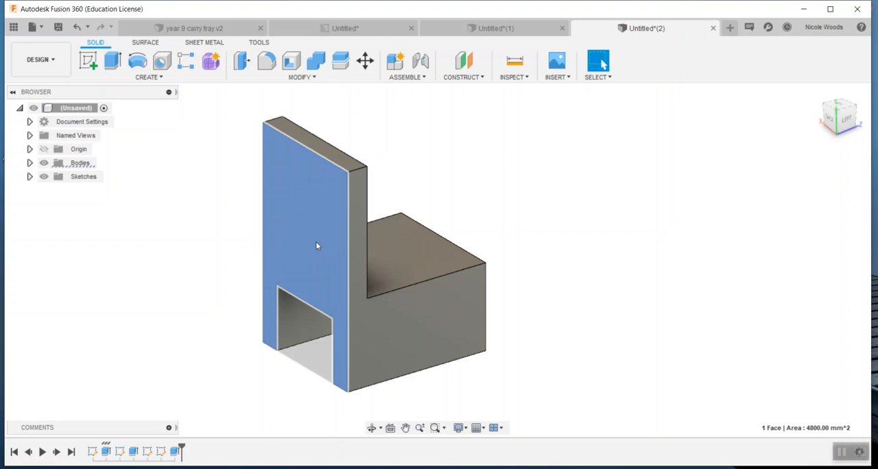
key(e)
mouse_move(304, 249)
mouse_down()
mouse_move(267, 257)
mouse_move(307, 246)
mouse_move(288, 251)
mouse_up()
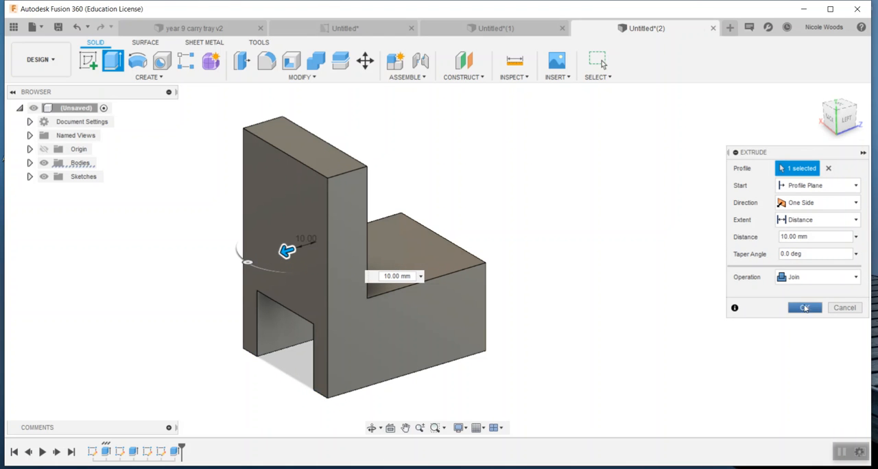
click(805, 307)
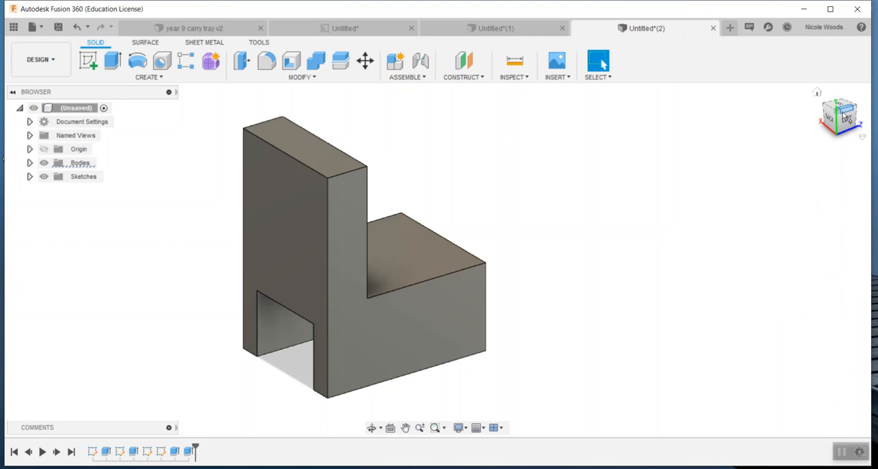
mouse_move(842, 118)
mouse_down()
mouse_move(753, 133)
mouse_move(728, 123)
mouse_up()
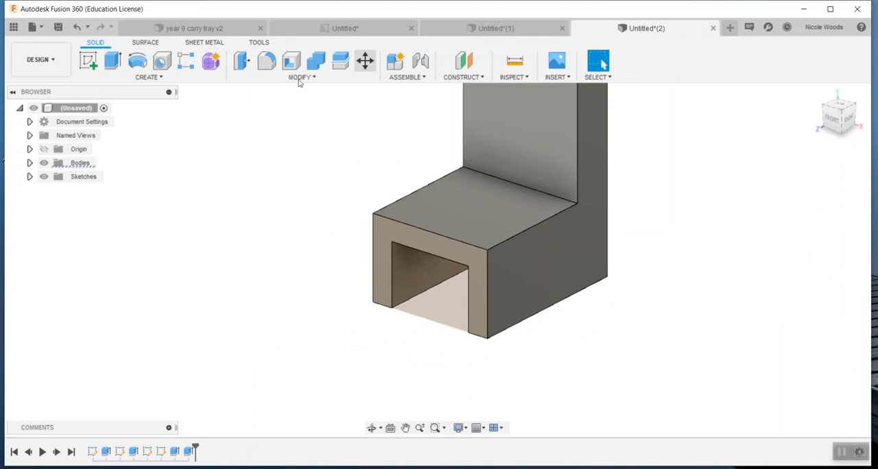
click(78, 27)
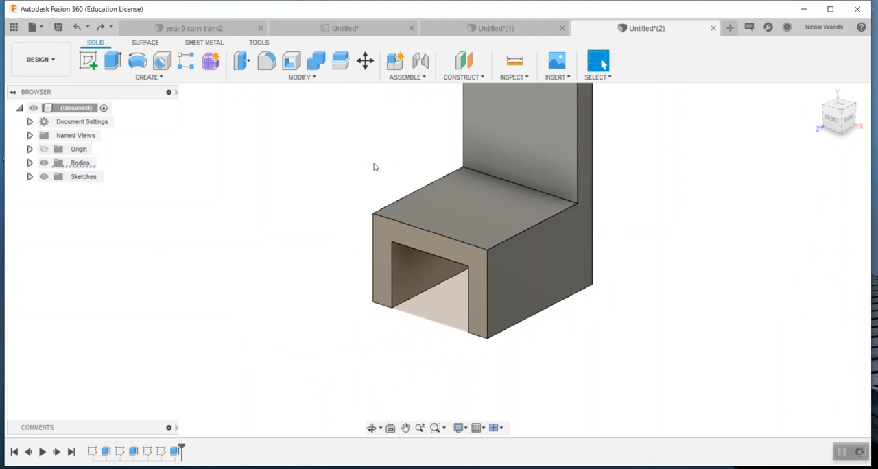
Create a sketch on the chair base's right side face with a bottom-edge rectangle about 50 mm wide and 30 mm high, about 10 mm from the origin.
click(88, 60)
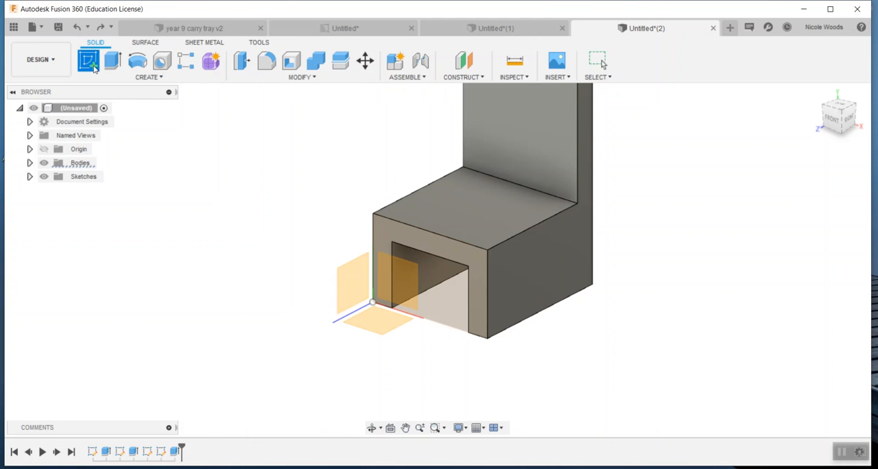
click(516, 269)
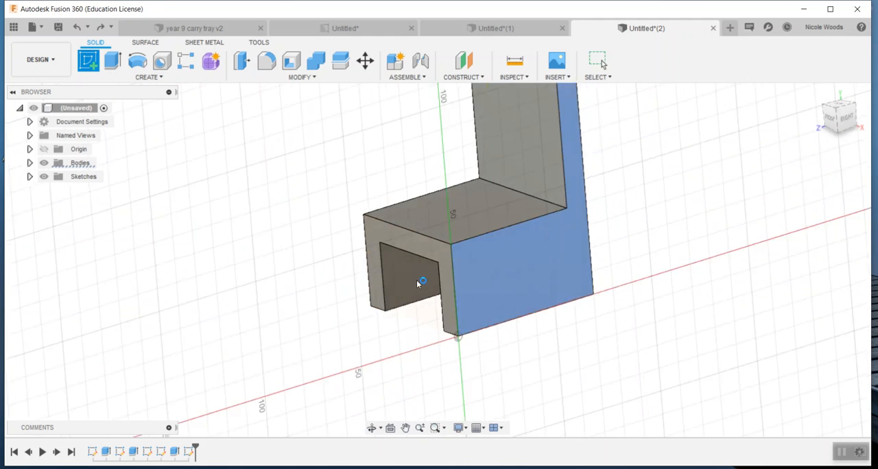
click(112, 61)
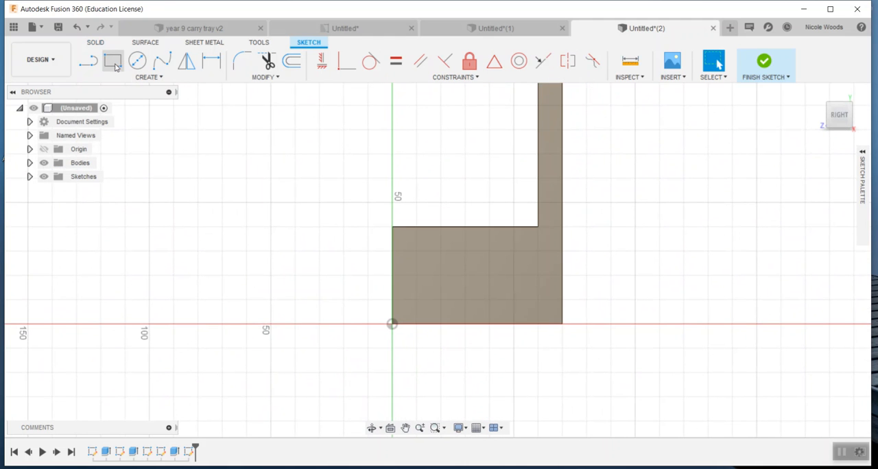
click(416, 325)
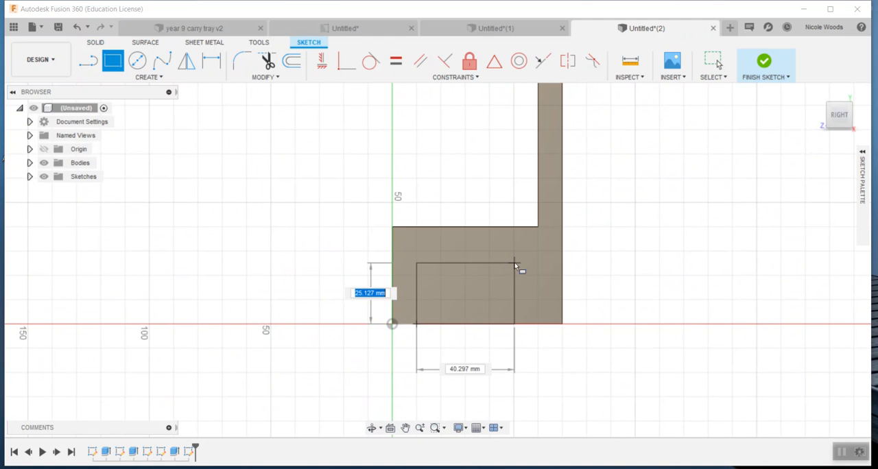
click(538, 252)
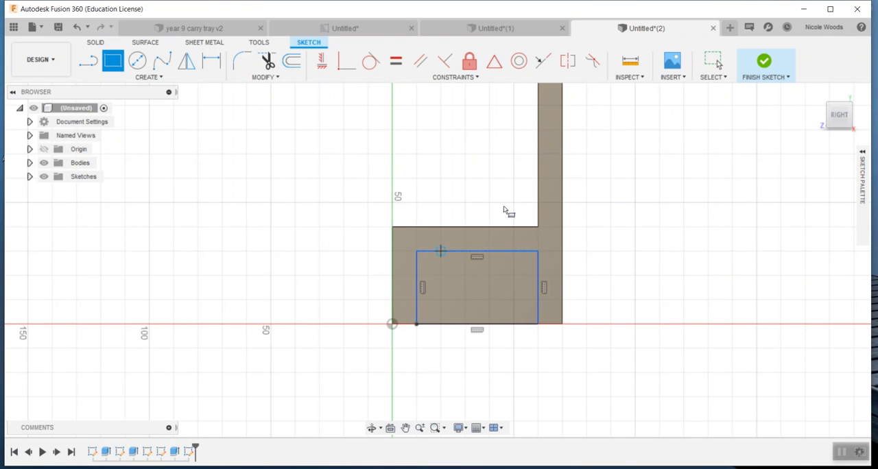
click(766, 63)
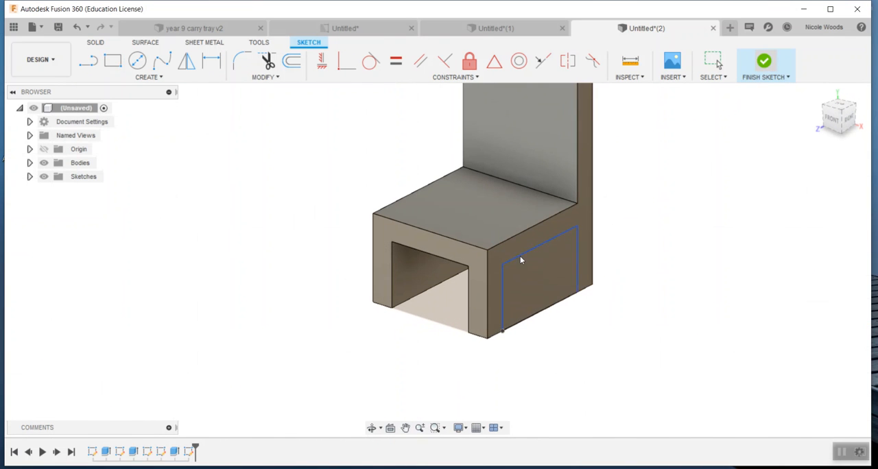
Extrude the side-face rectangle inward as a cut through the whole base to separate the four legs.
click(527, 270)
key(e)
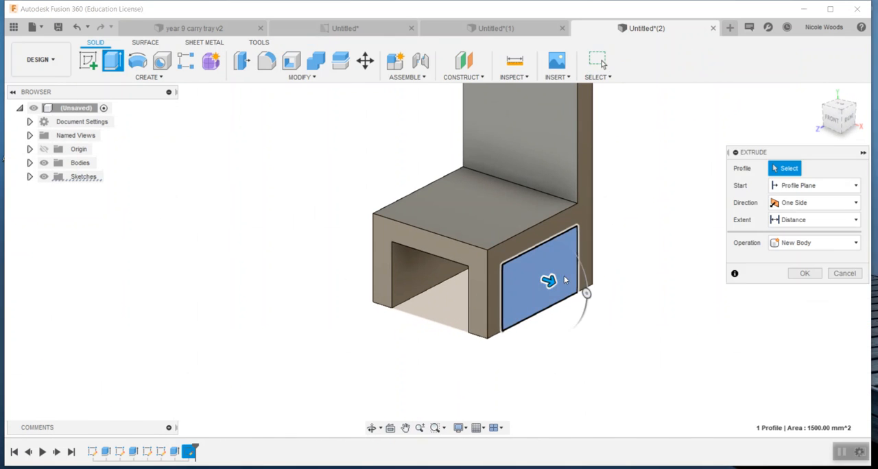
drag(580, 291, 350, 275)
key(Return)
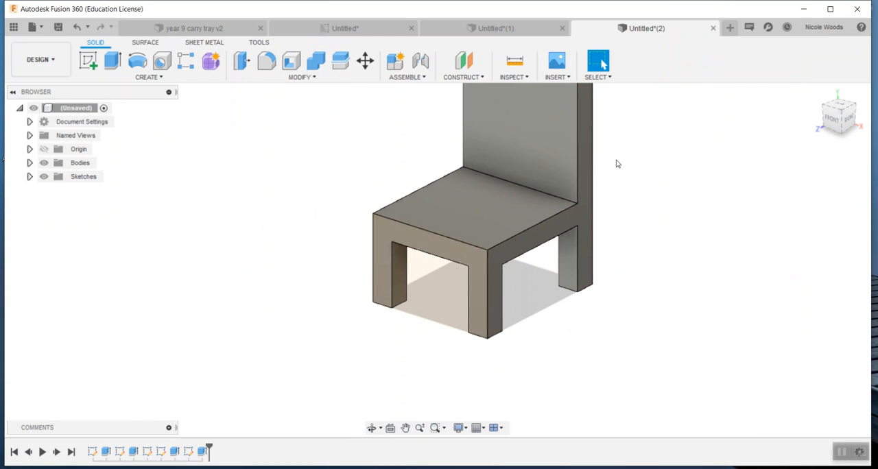
shift+middle_drag(439, 255, 671, 97)
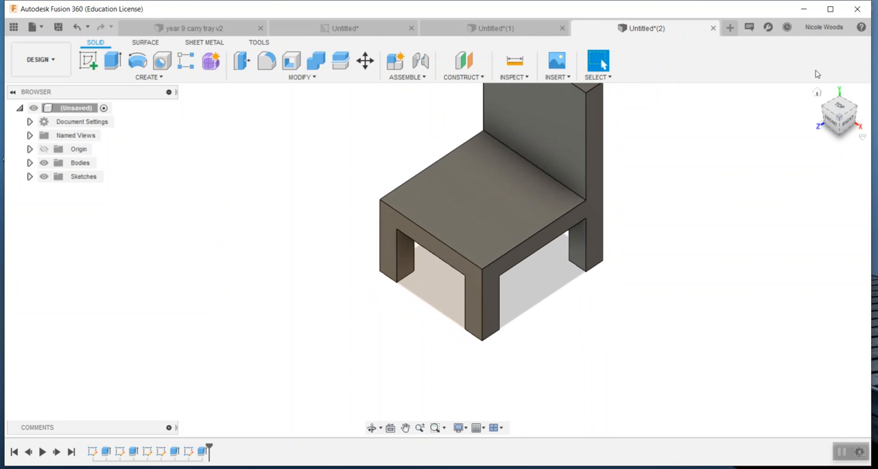
click(817, 95)
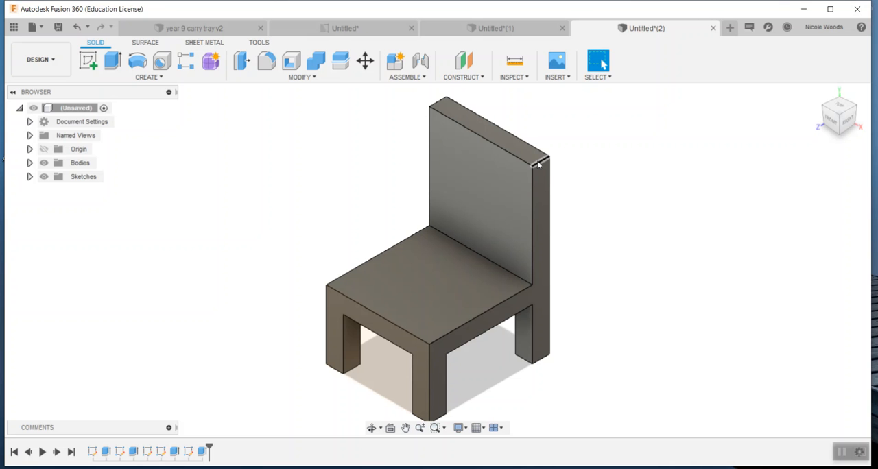
key(f)
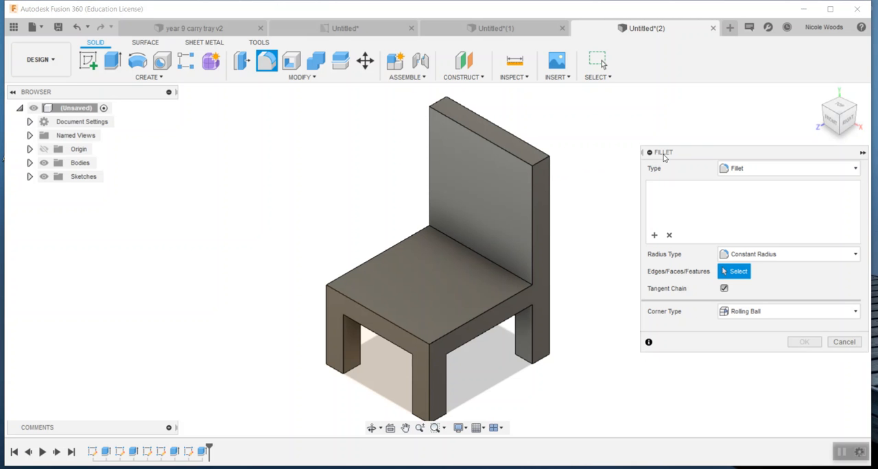
click(847, 341)
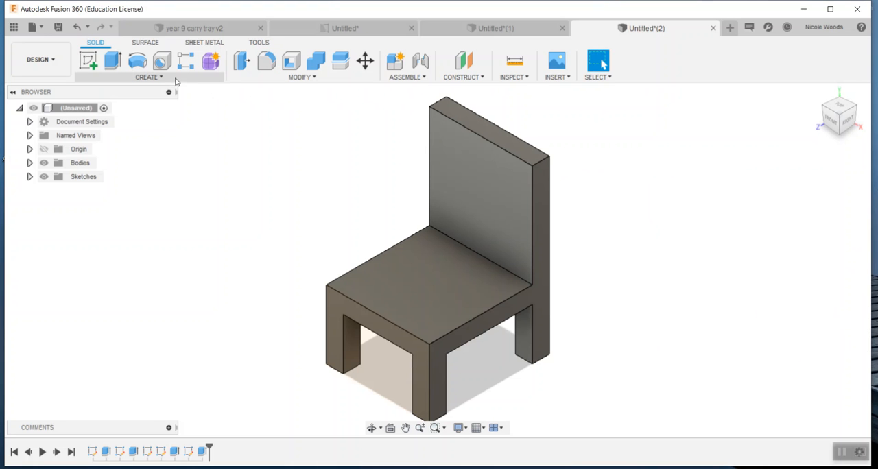
click(281, 78)
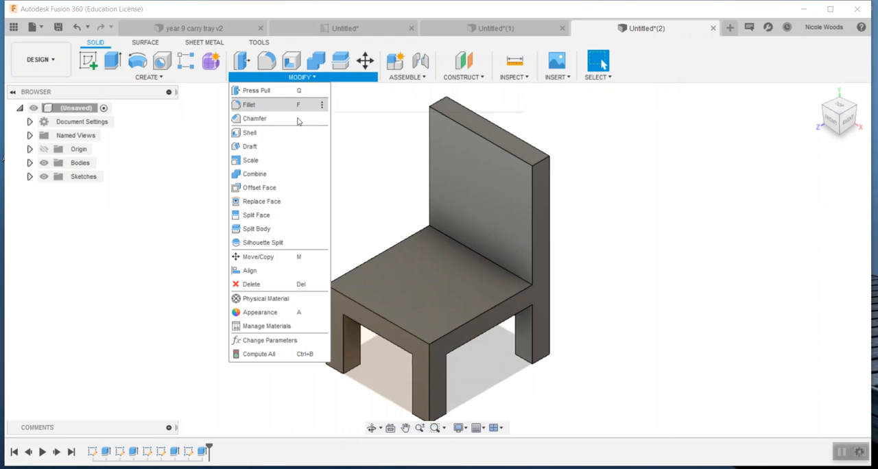
click(160, 81)
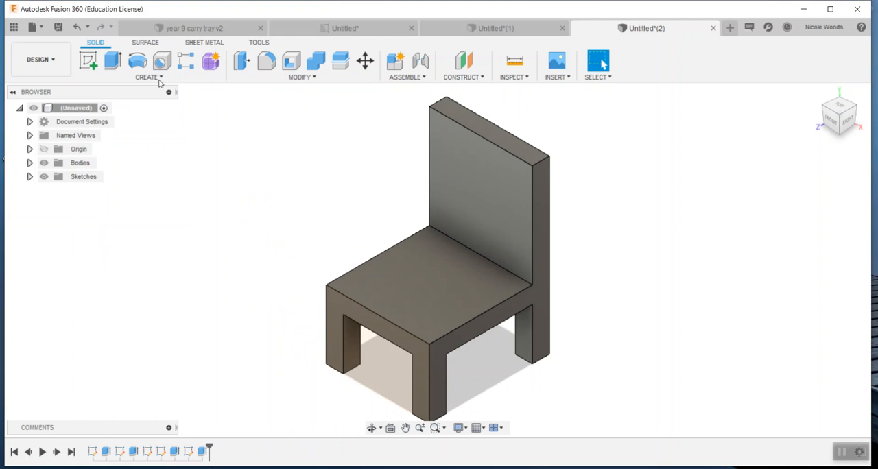
click(160, 81)
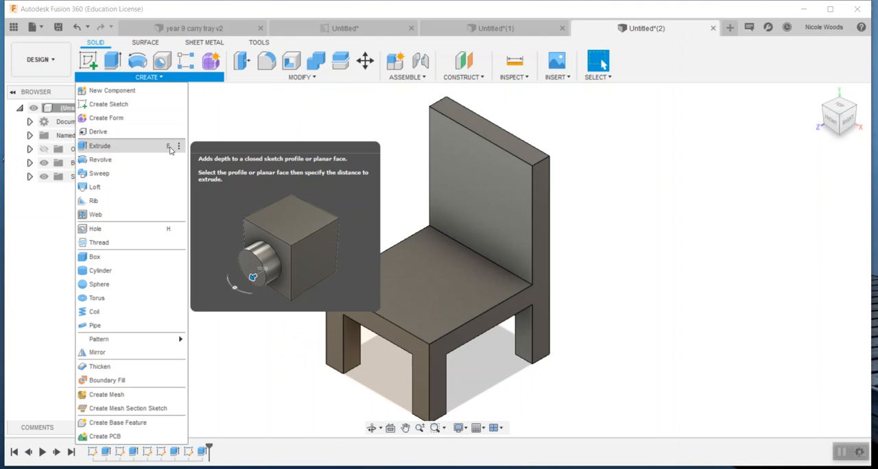
Fillet the two upper corner edges of the backrest with a constant radius to give it a rounded top.
click(308, 80)
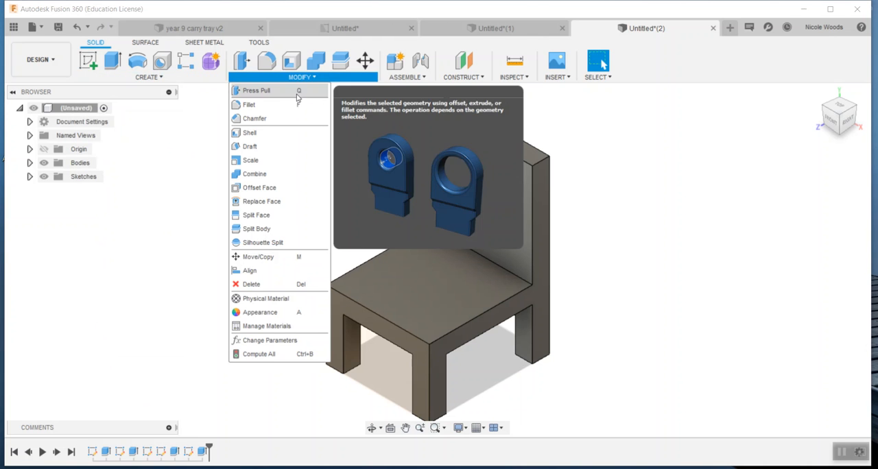
click(297, 105)
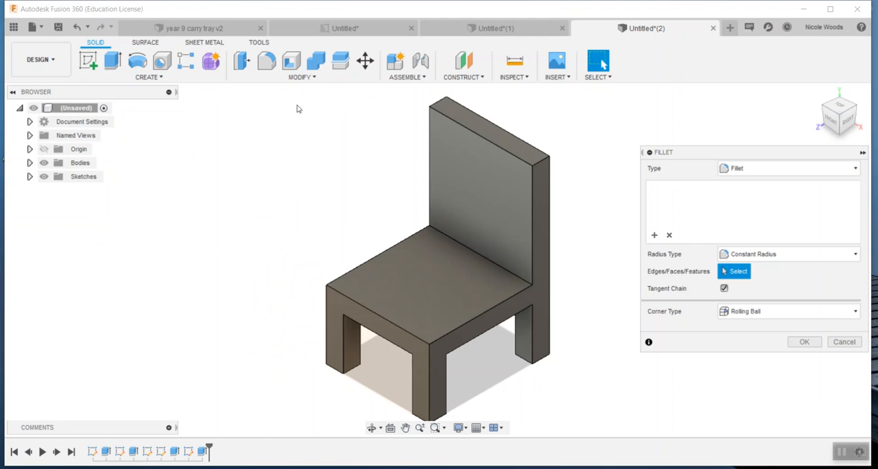
click(540, 163)
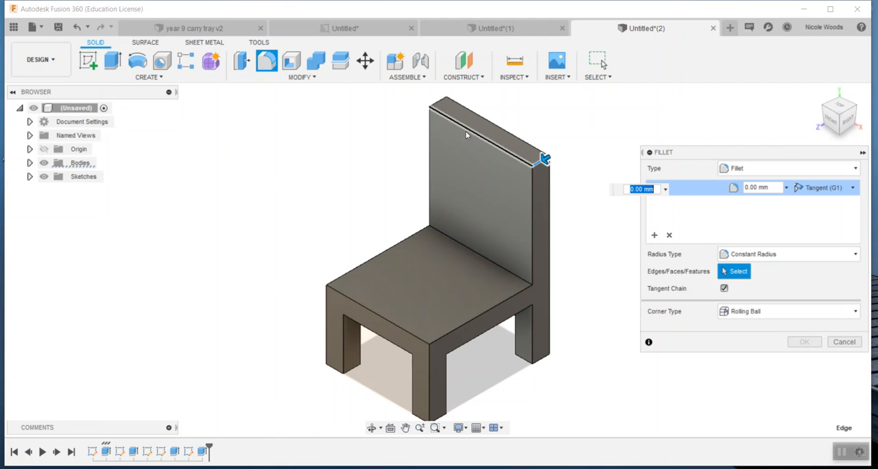
click(435, 101)
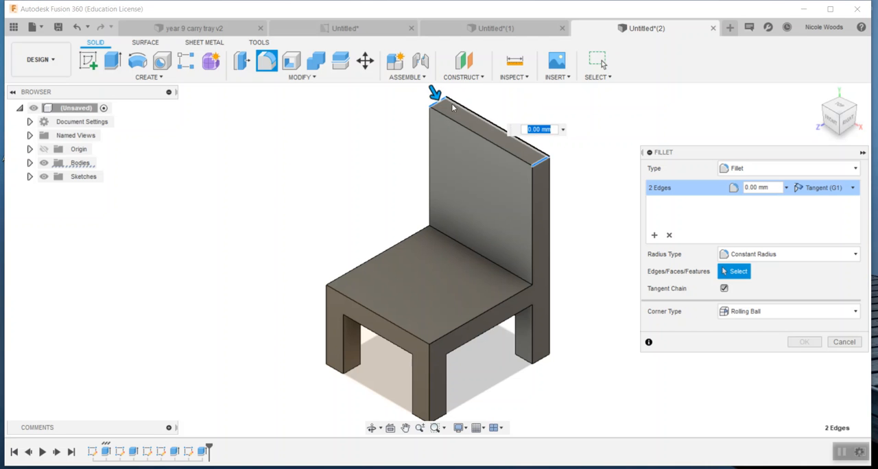
drag(435, 94, 456, 118)
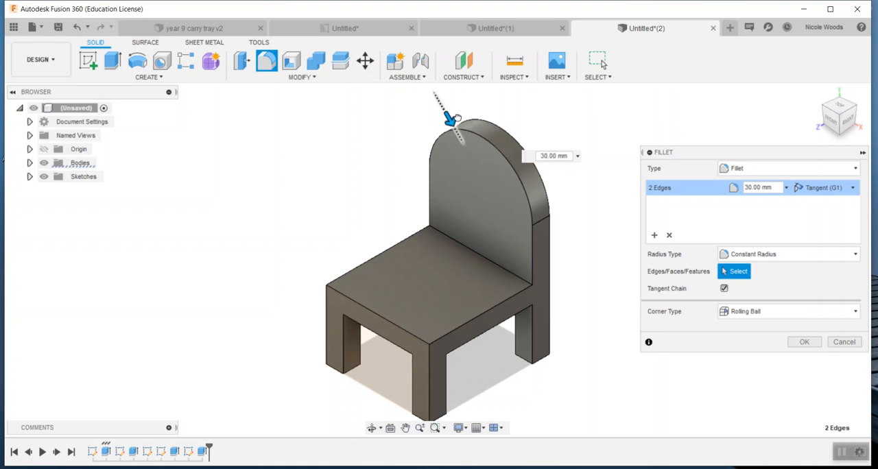
drag(459, 119, 446, 110)
key(Return)
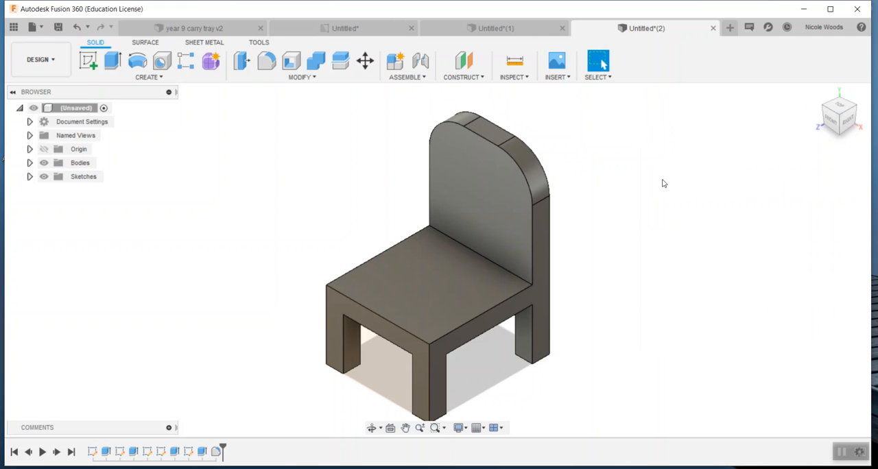
mouse_move(843, 118)
mouse_down()
mouse_move(861, 91)
mouse_move(843, 92)
mouse_move(826, 118)
mouse_up()
shift+middle_drag(702, 262, 719, 262)
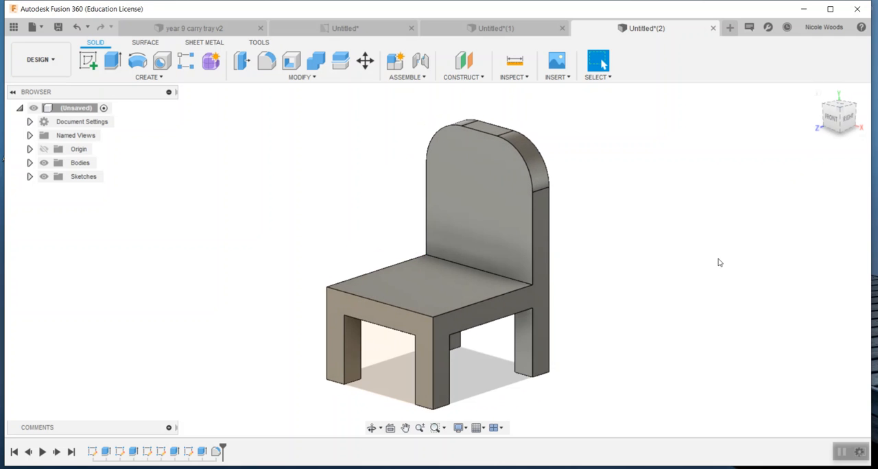
key(f)
click(512, 286)
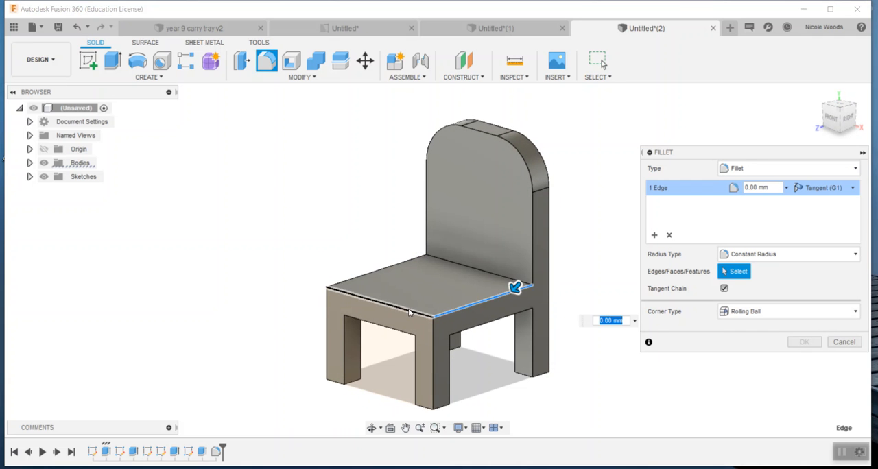
click(393, 291)
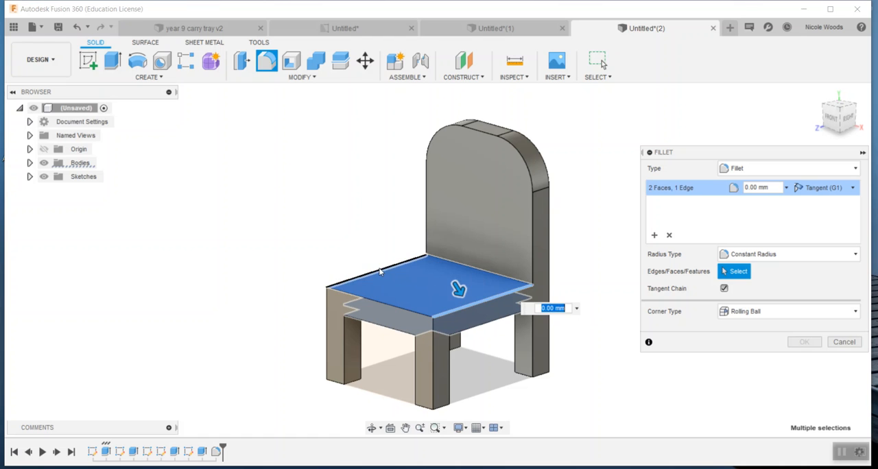
key(Escape)
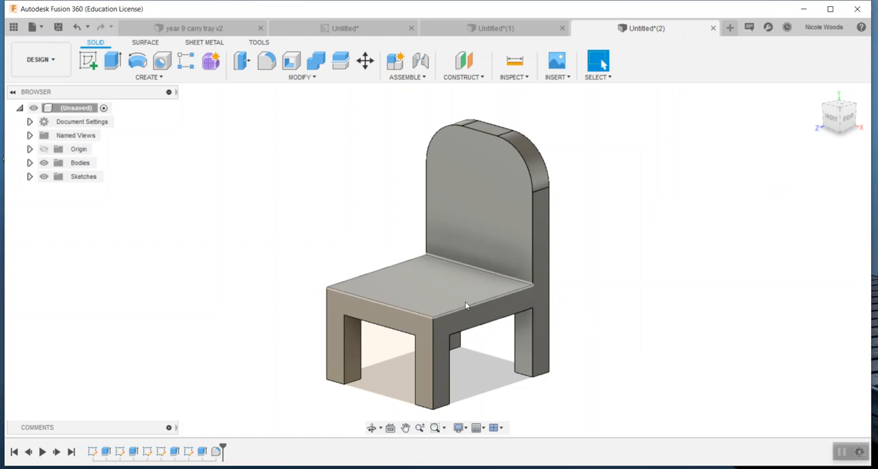
Fillet the two side edges of the seat's top face with a 5 mm constant radius.
click(464, 307)
shift+click(404, 308)
shift+click(376, 273)
shift+click(376, 269)
shift+click(380, 271)
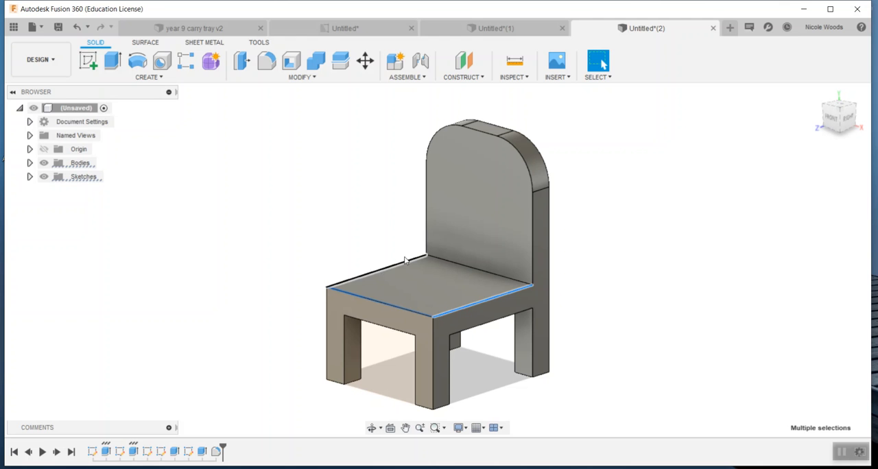
shift+click(402, 262)
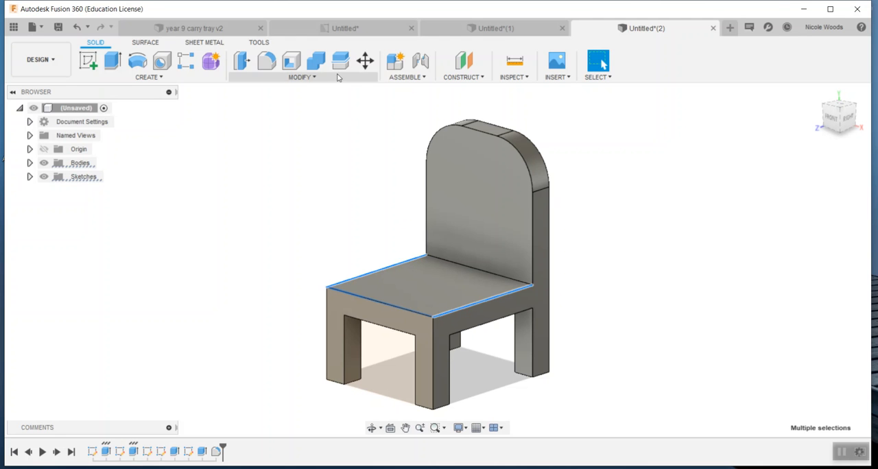
key(f)
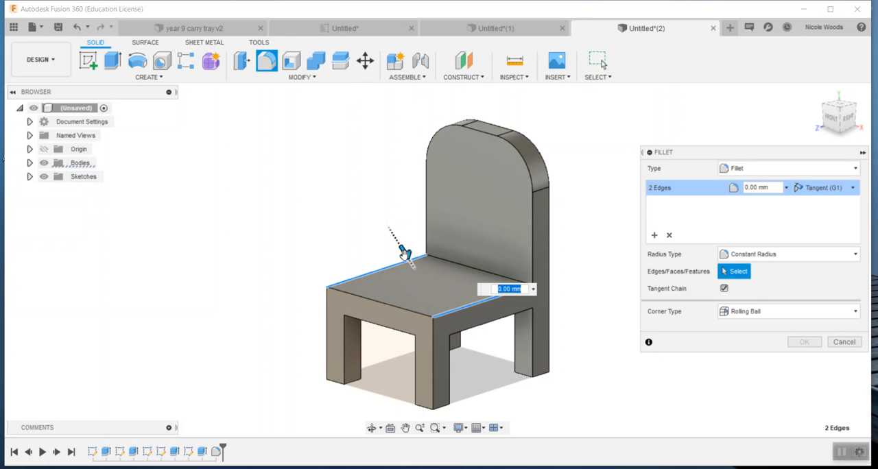
text(5)
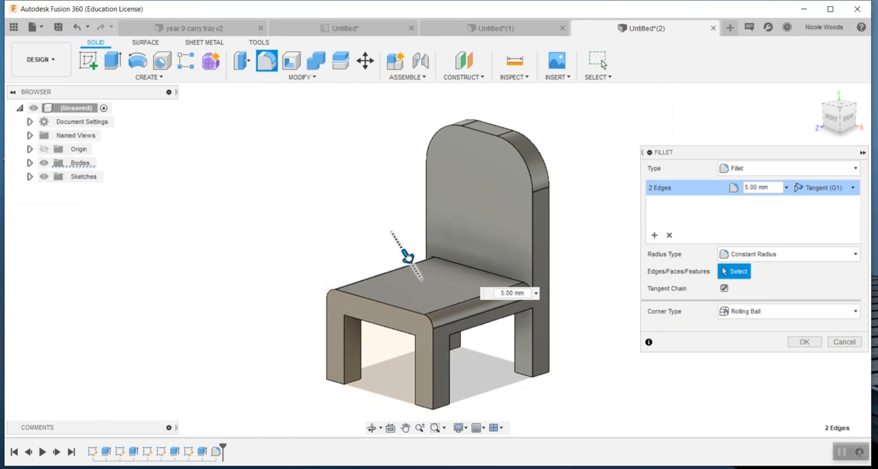
key(Return)
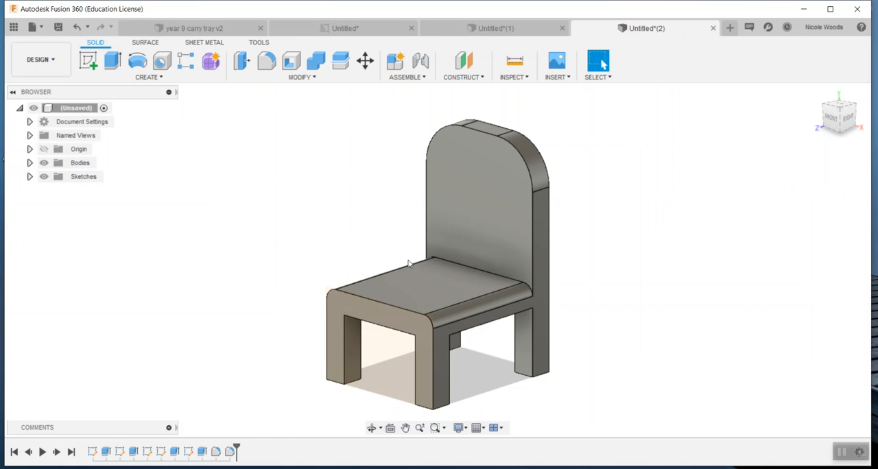
Fillet the seat's front edge and its tangent chain down the front legs with a 5 mm radius.
click(378, 303)
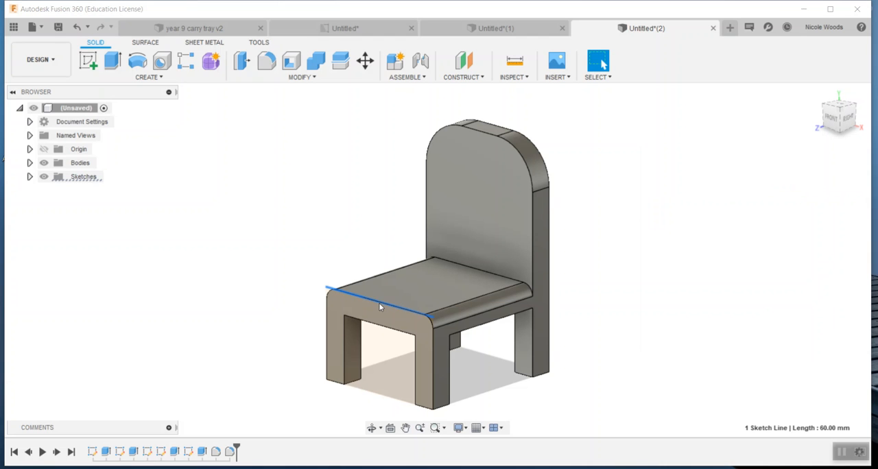
key(f)
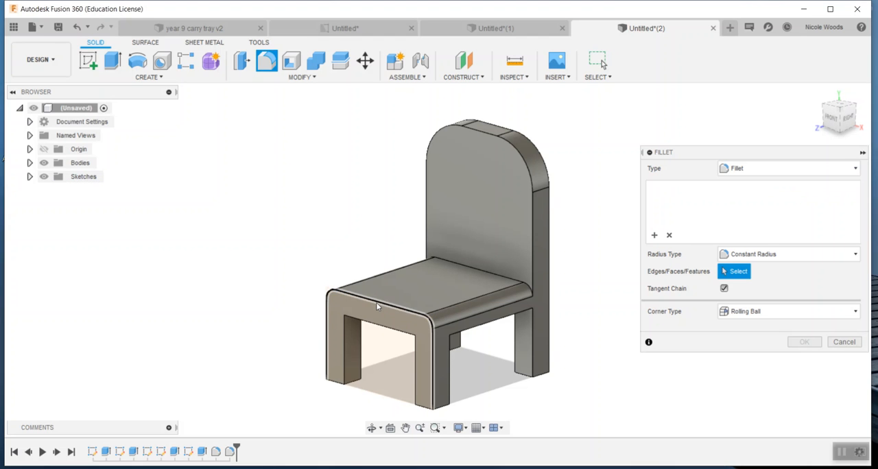
click(376, 303)
text(5)
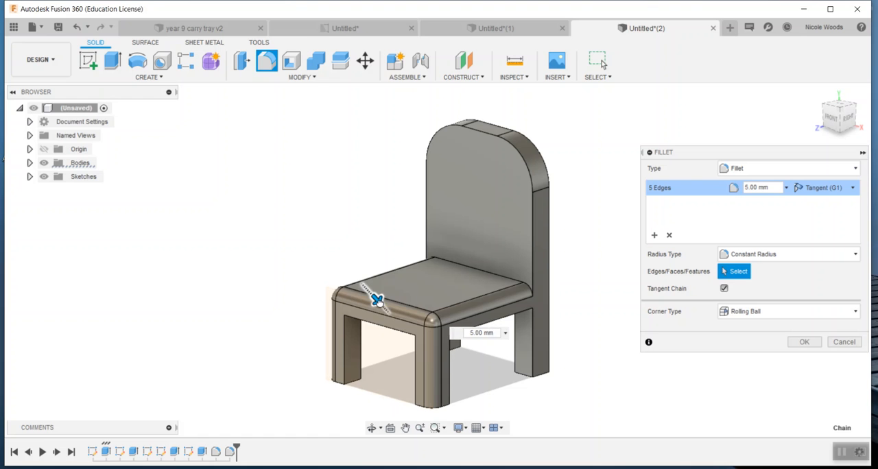
key(Return)
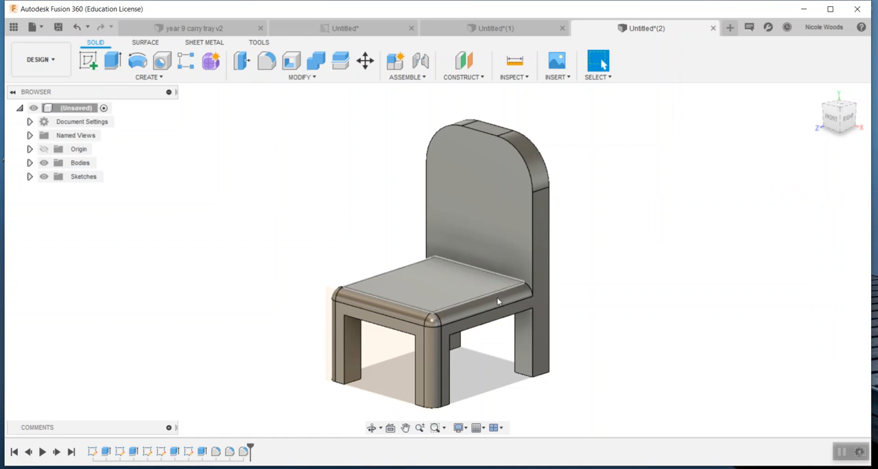
Fillet the right rear leg's edges, the backrest's rear outline and the right side opening's edges with a 5 mm radius.
click(533, 371)
shift+click(517, 366)
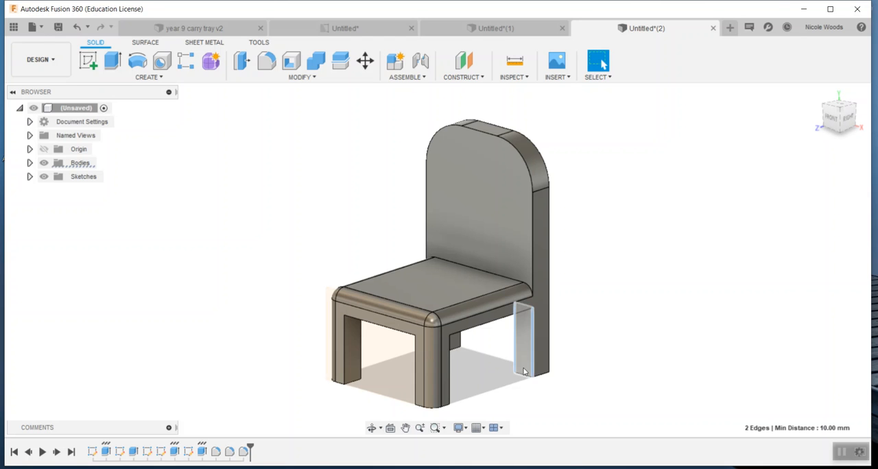
shift+click(549, 361)
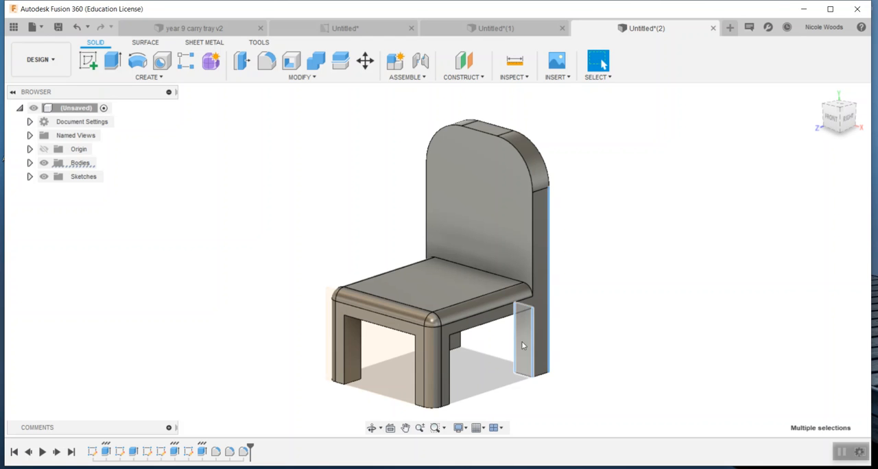
shift+click(547, 173)
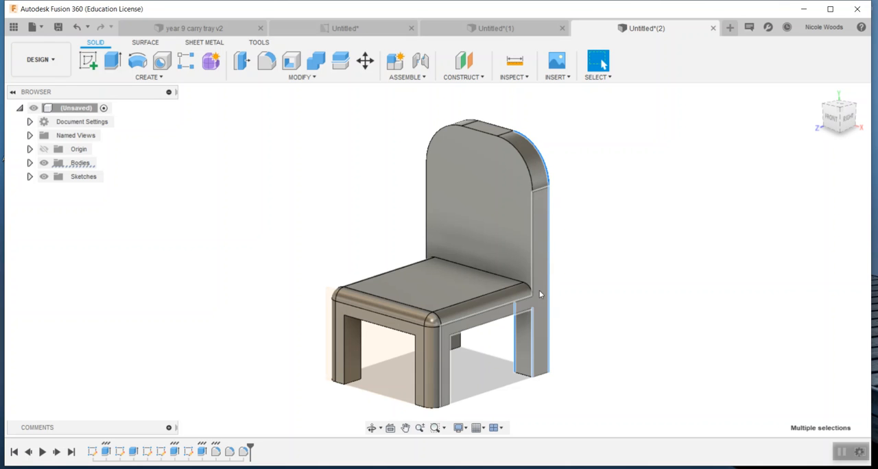
shift+click(485, 330)
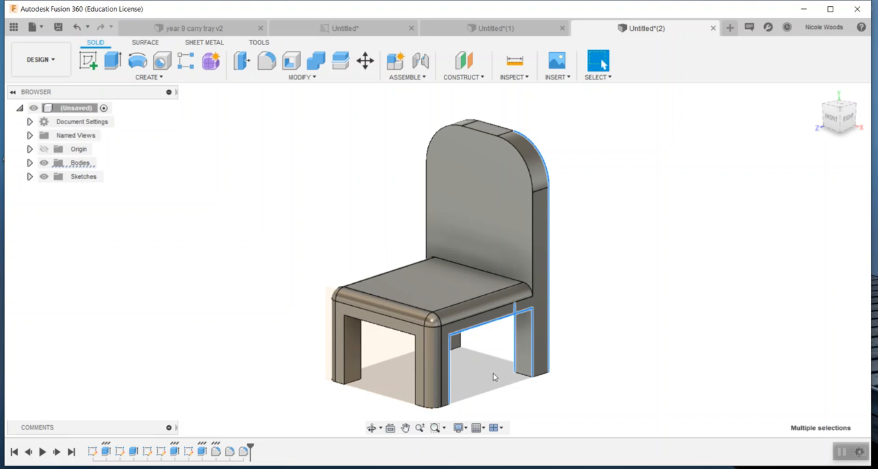
key(f)
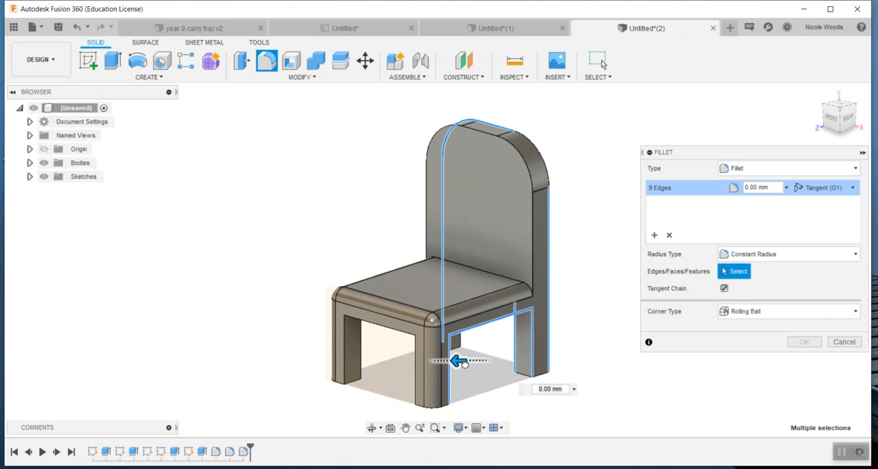
text(5)
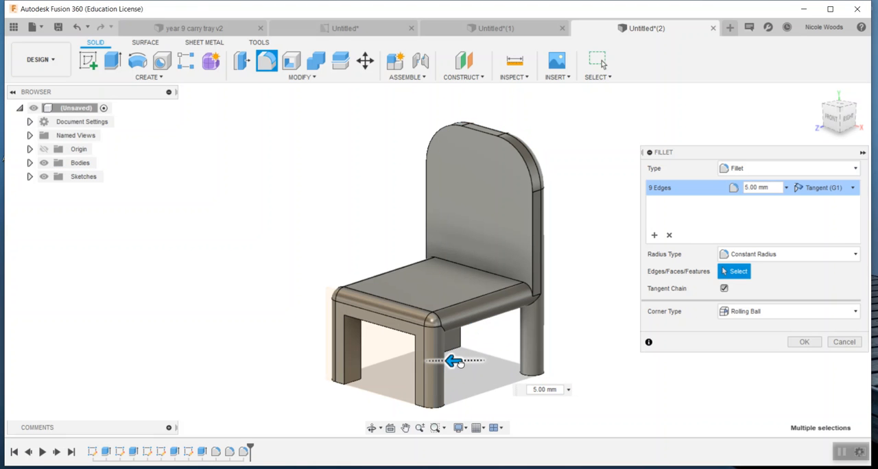
mouse_move(454, 361)
mouse_down()
mouse_move(446, 362)
mouse_move(459, 362)
mouse_up()
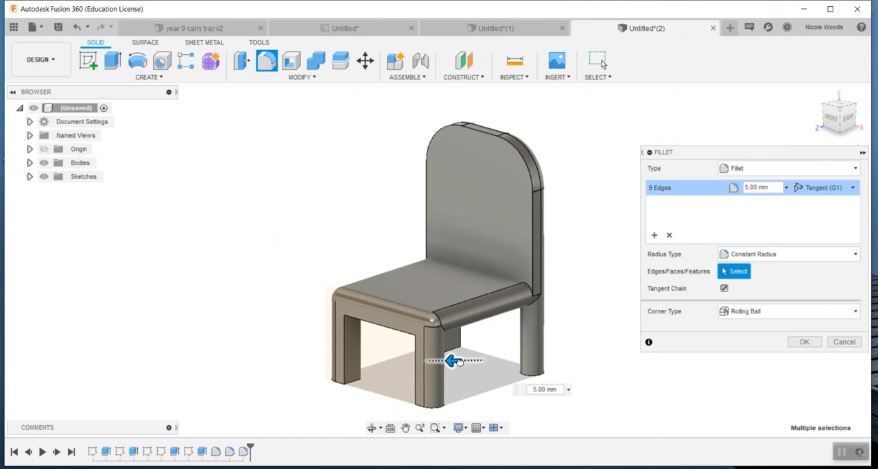
key(Return)
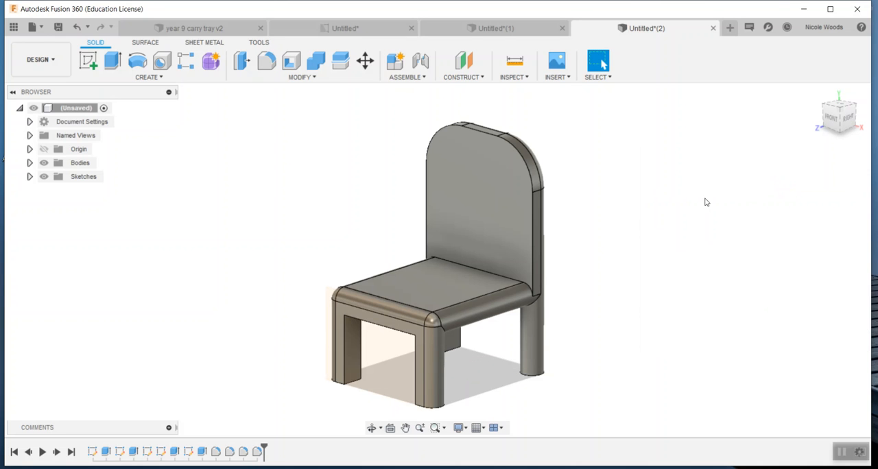
Fillet all edges around the backrest's front face with a 5 mm constant radius.
click(534, 227)
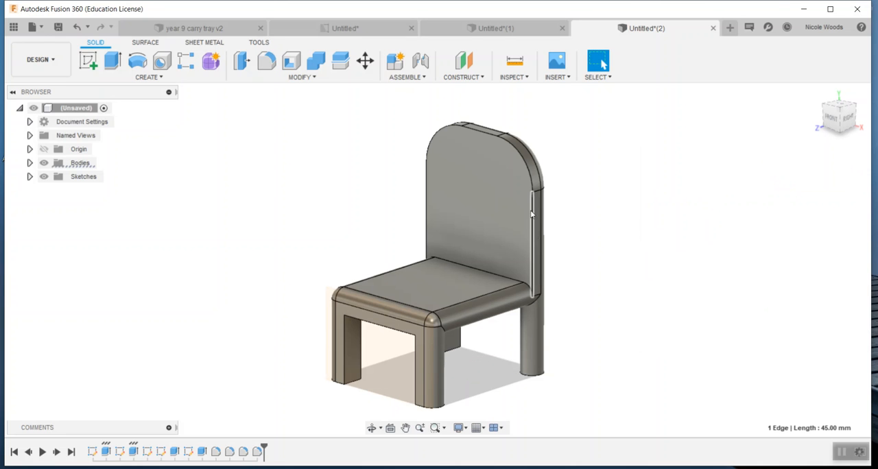
ctrl+click(491, 134)
ctrl+click(488, 134)
ctrl+click(428, 152)
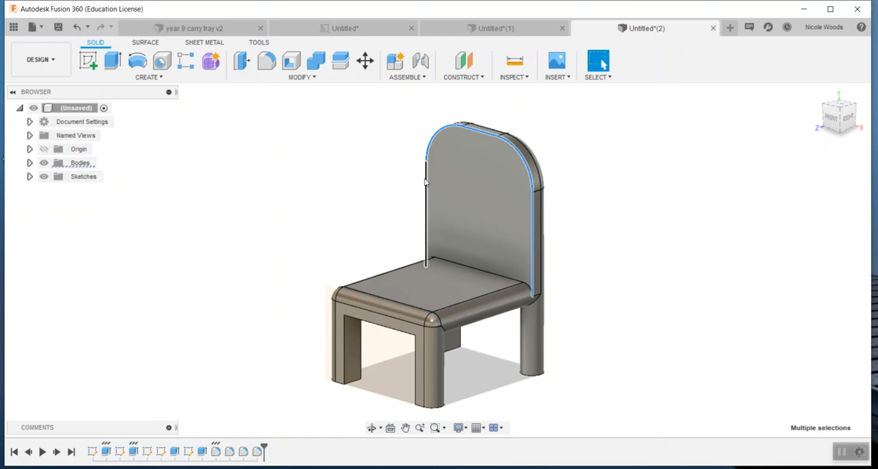
click(523, 229)
key(f)
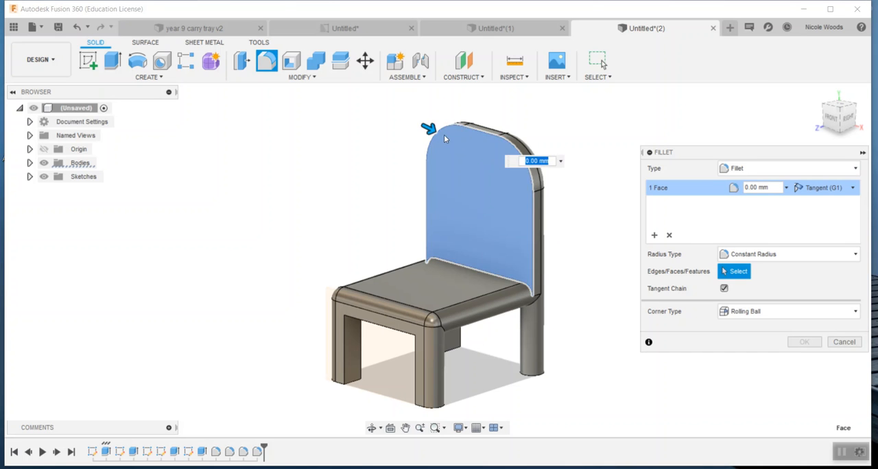
drag(431, 131, 435, 130)
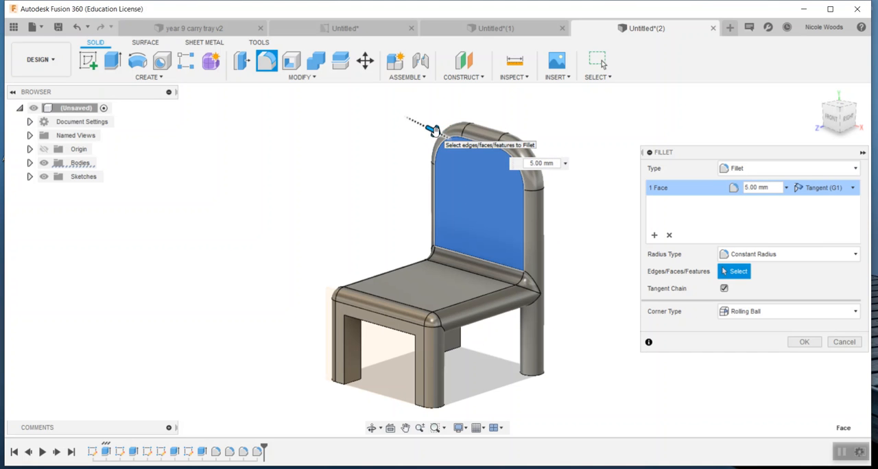
key(Return)
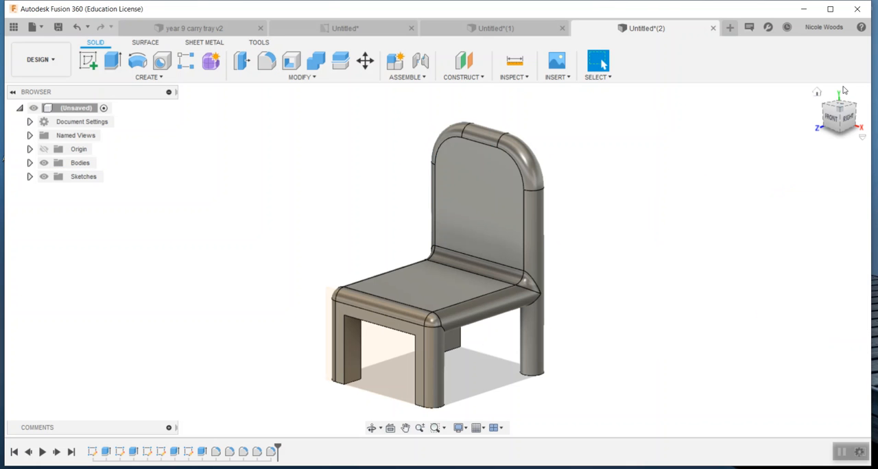
Fillet the left side opening's edges and the exposed vertical edges of the rear and front legs with a 5 mm radius.
mouse_move(840, 114)
mouse_down()
mouse_move(855, 127)
mouse_move(871, 114)
mouse_move(841, 115)
mouse_up()
click(350, 344)
shift+click(392, 322)
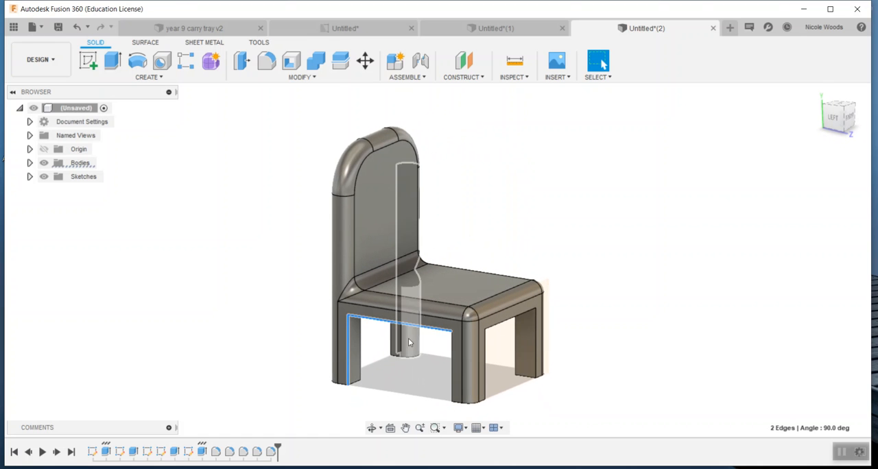
shift+click(454, 354)
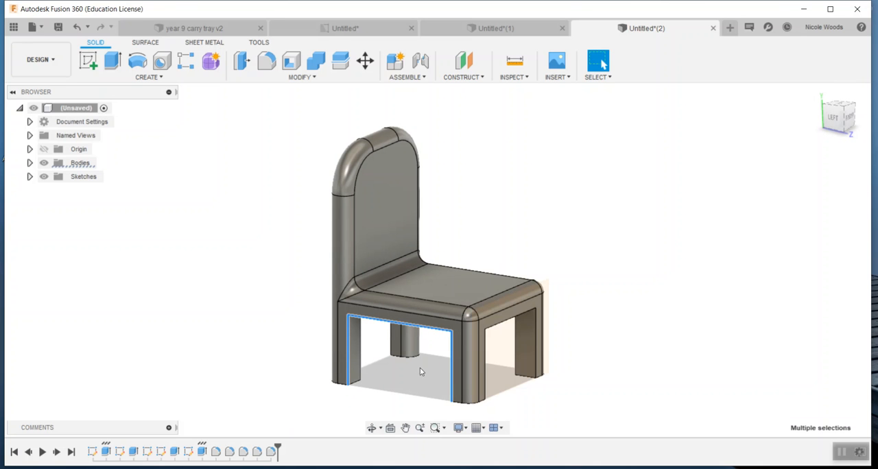
shift+click(391, 347)
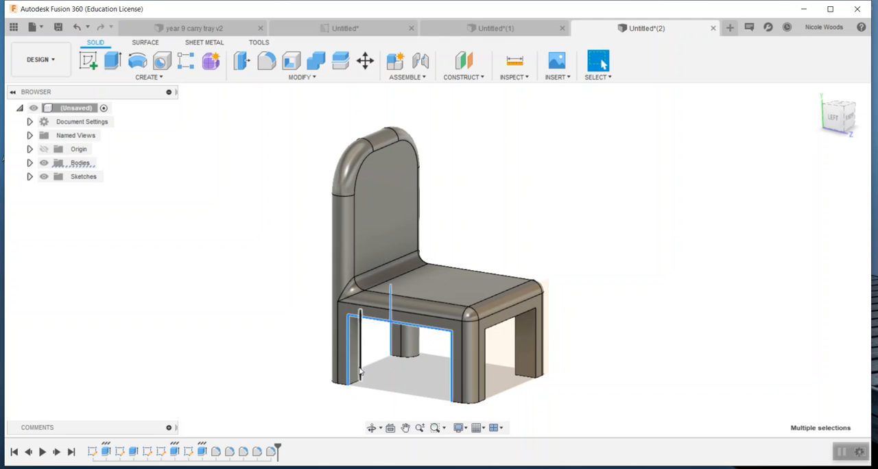
shift+click(361, 371)
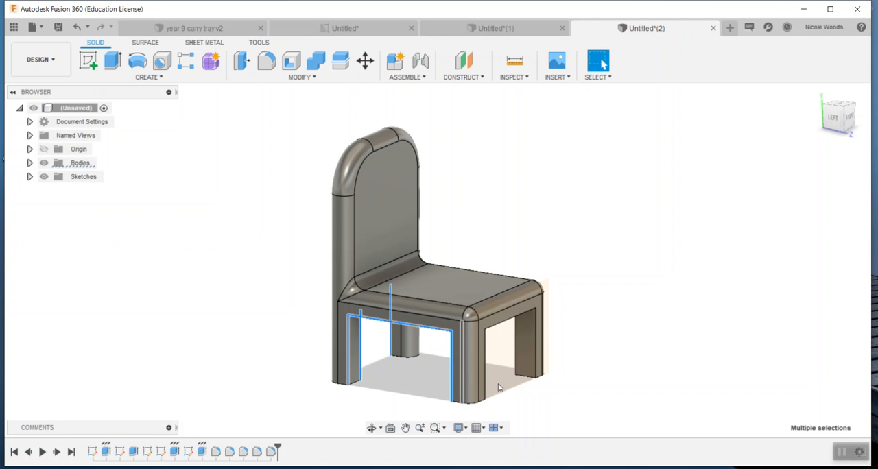
shift+click(537, 343)
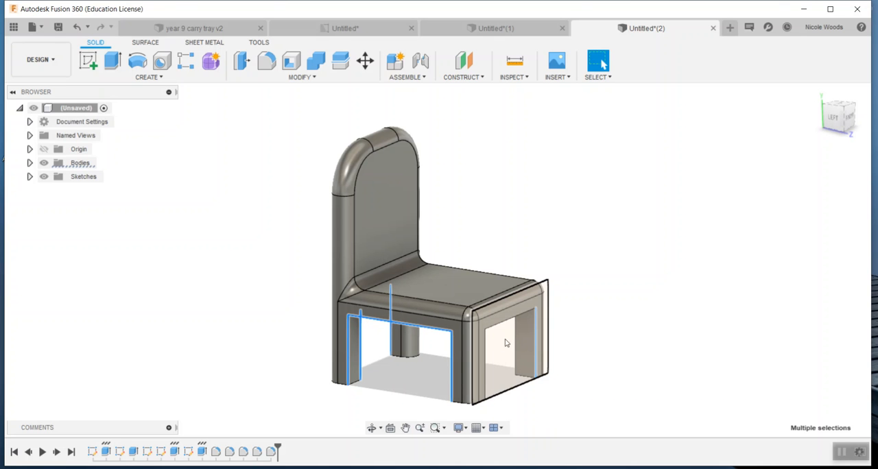
key(f)
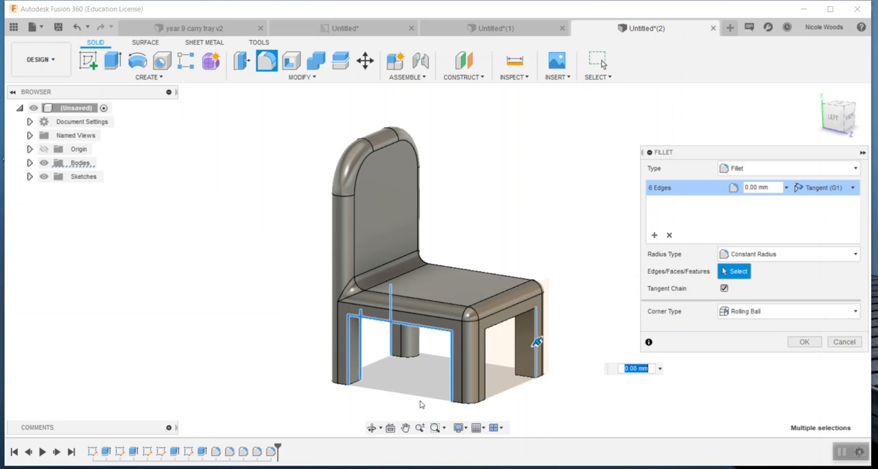
text(5)
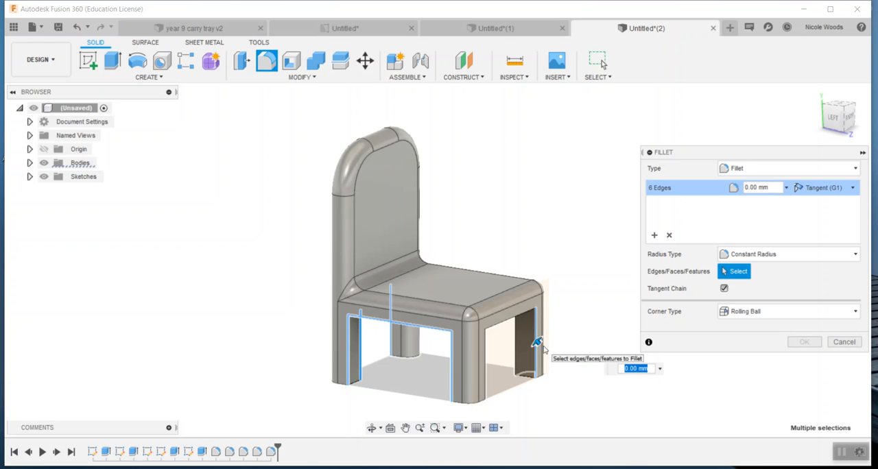
key(Return)
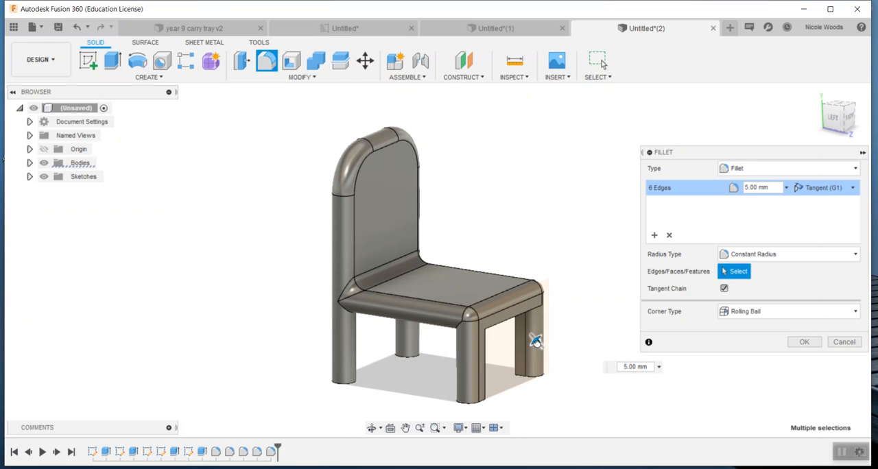
key(Return)
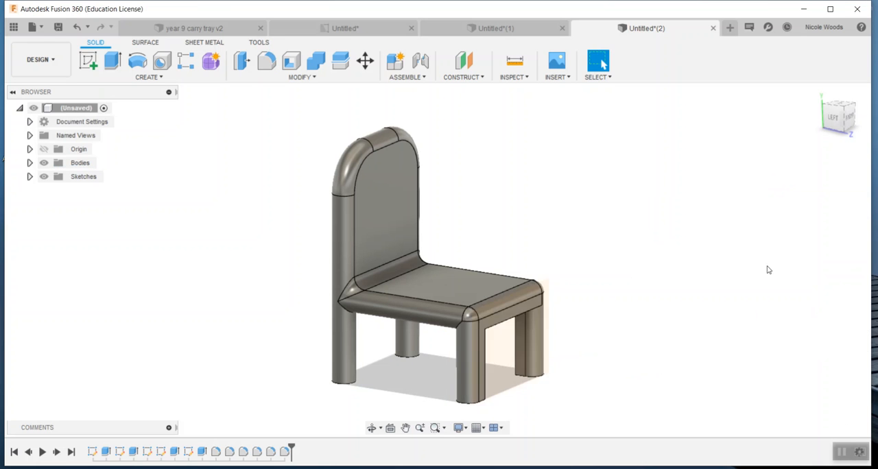
Fillet the three remaining sharp inner vertical edges of the two front legs with a 5 mm radius.
mouse_move(437, 259)
shift+middle_down()
mouse_move(412, 255)
mouse_move(518, 309)
mouse_move(574, 319)
shift+middle_up()
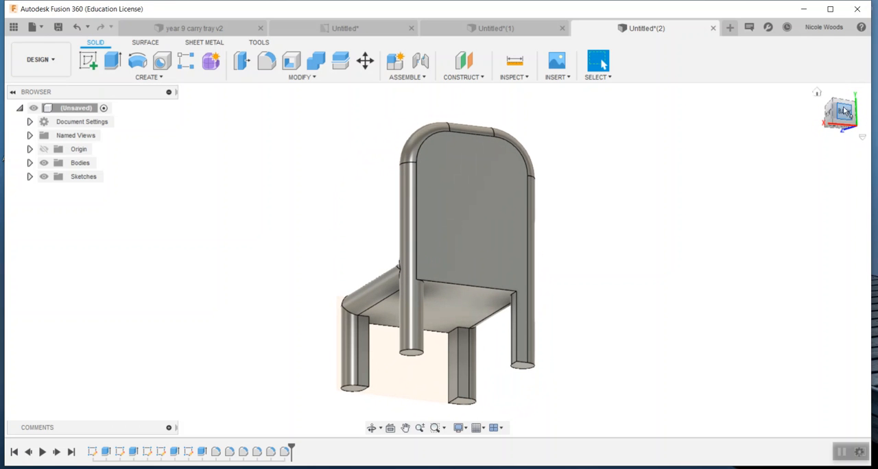
click(455, 382)
ctrl+click(450, 383)
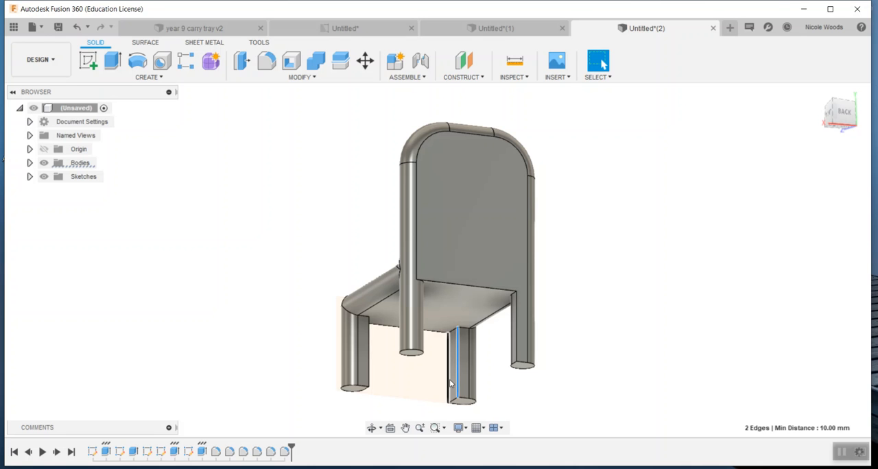
ctrl+click(369, 382)
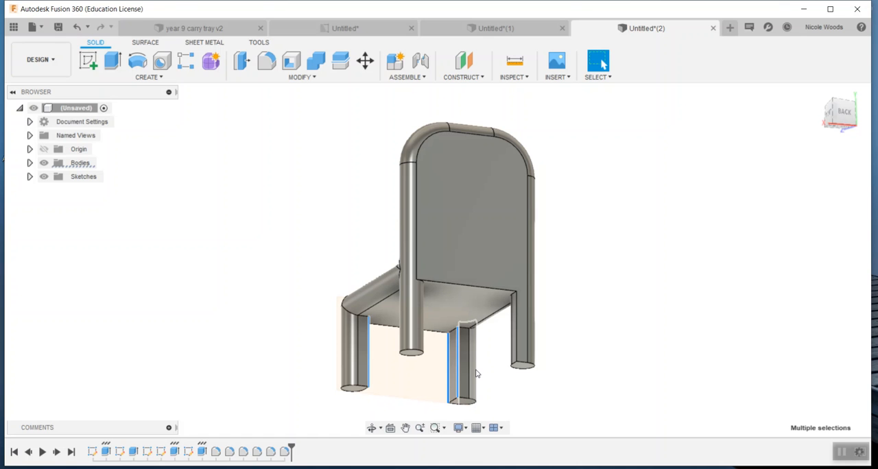
key(f)
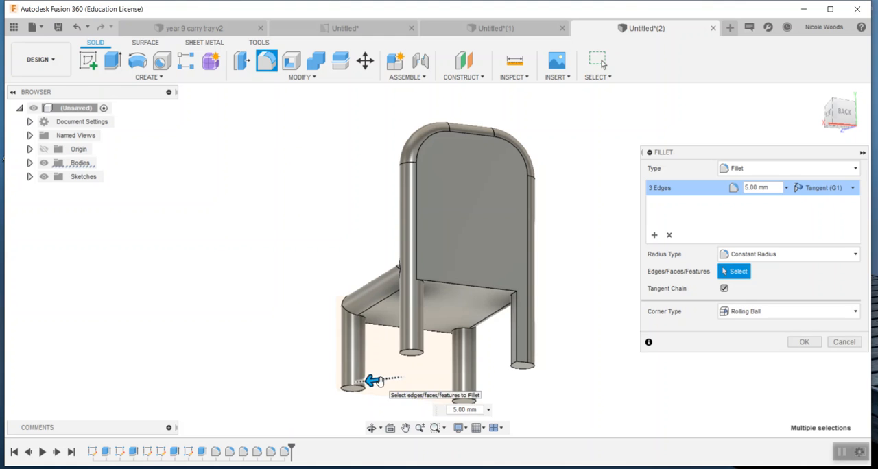
key(Escape)
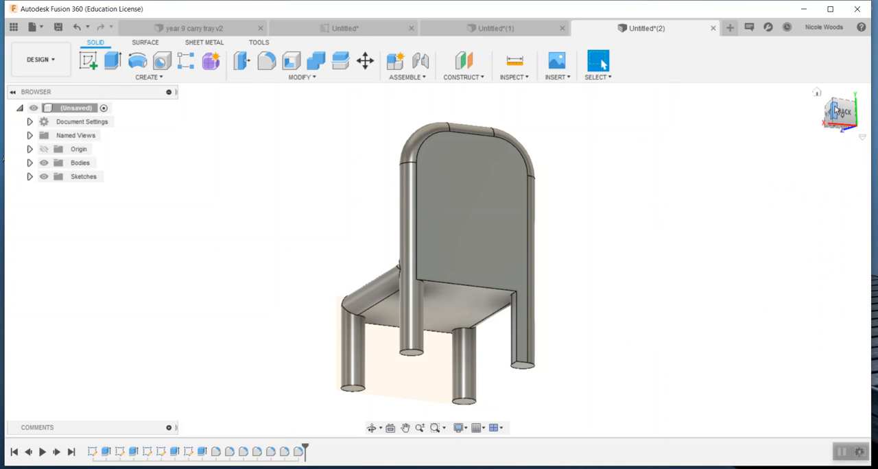
Fillet the backrest's lower rear edge and the left rear leg's inner vertical edge with a 5 mm constant radius.
shift+middle_drag(437, 251, 552, 137)
click(856, 122)
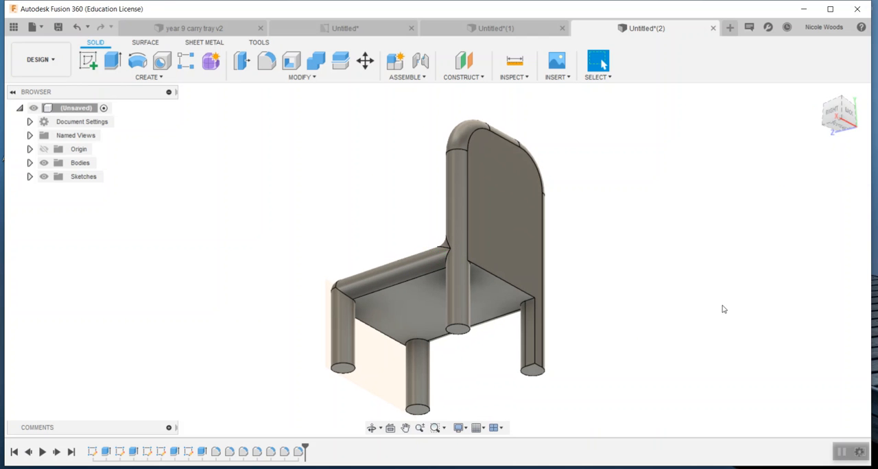
click(521, 310)
ctrl+click(511, 289)
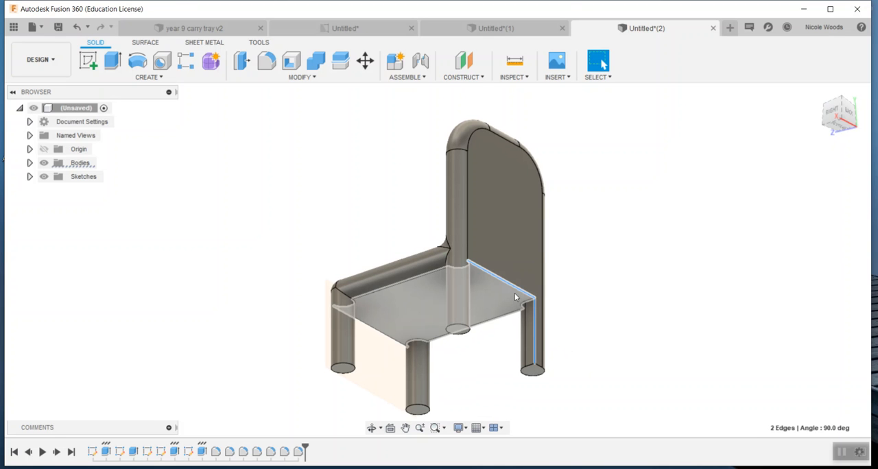
key(f)
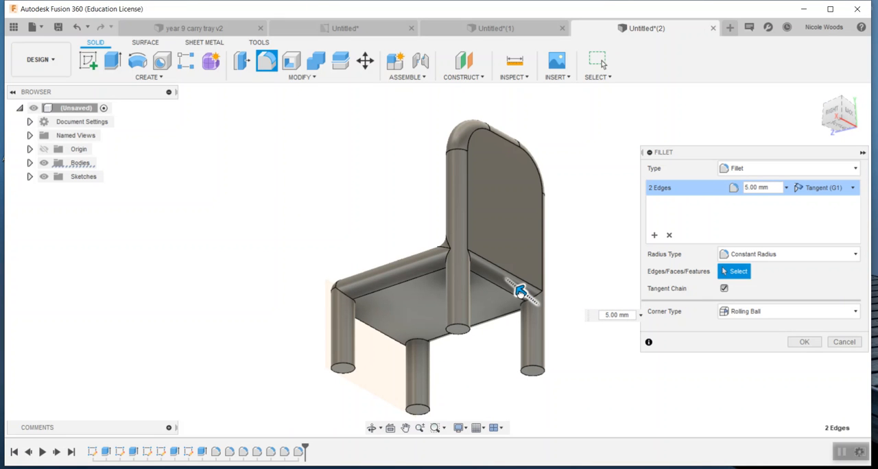
key(Return)
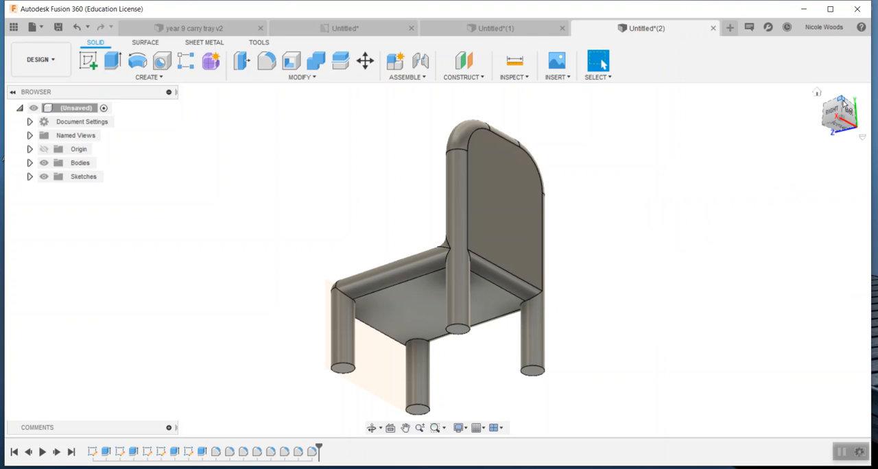
Fillet the lower front edge of the seat between the front legs with a 5 mm radius.
mouse_move(844, 108)
mouse_down()
mouse_move(856, 139)
mouse_move(870, 141)
mouse_move(867, 122)
mouse_move(847, 107)
mouse_up()
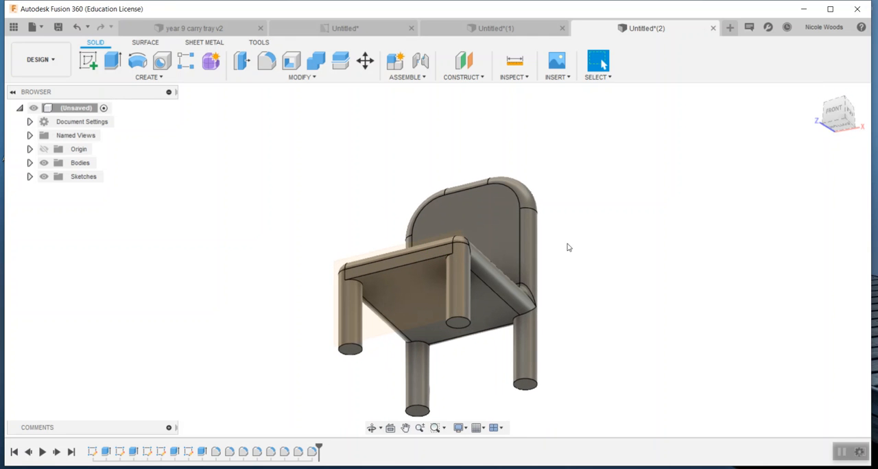
click(430, 259)
text(f)
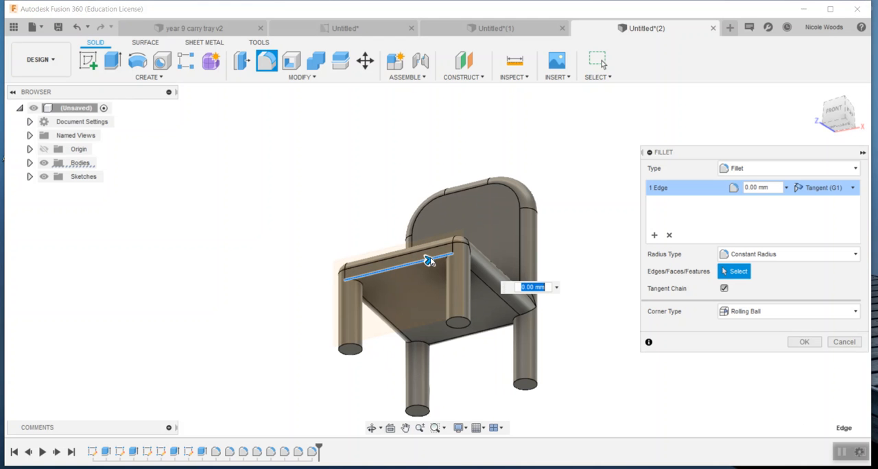
text(10)
key(Return)
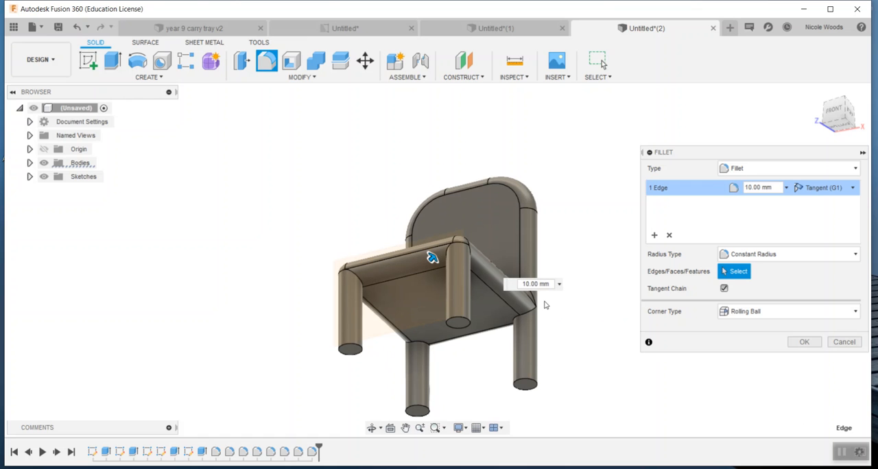
double_click(534, 283)
text(5)
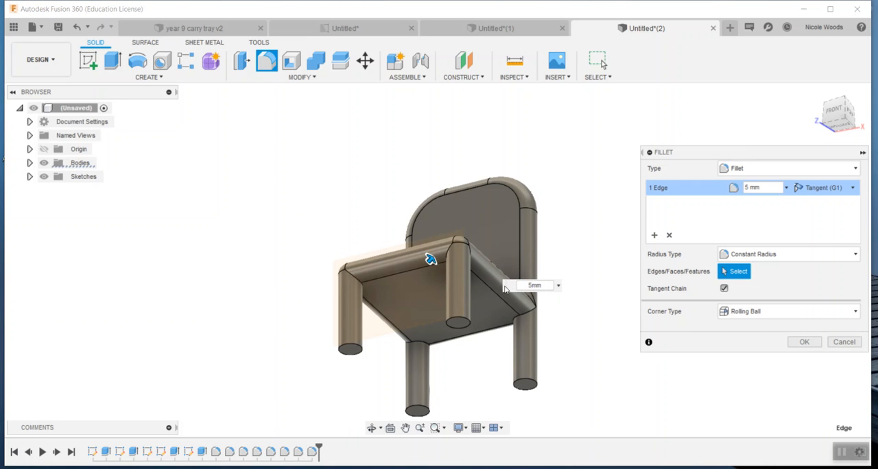
key(Return)
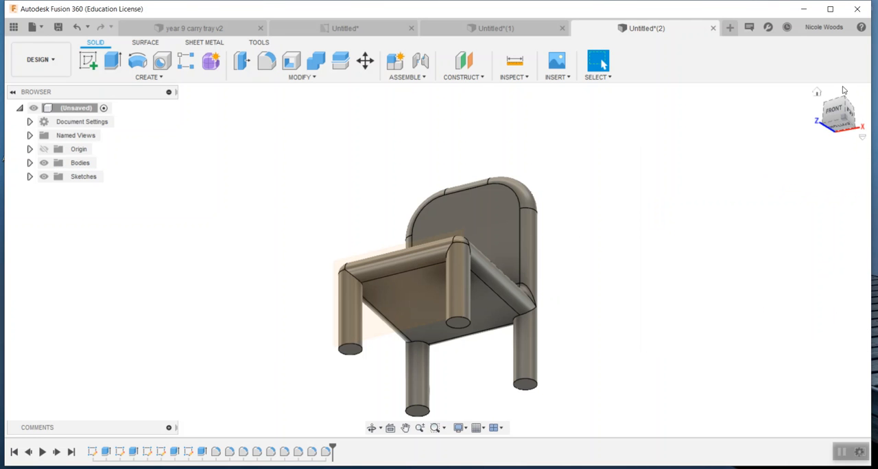
click(817, 92)
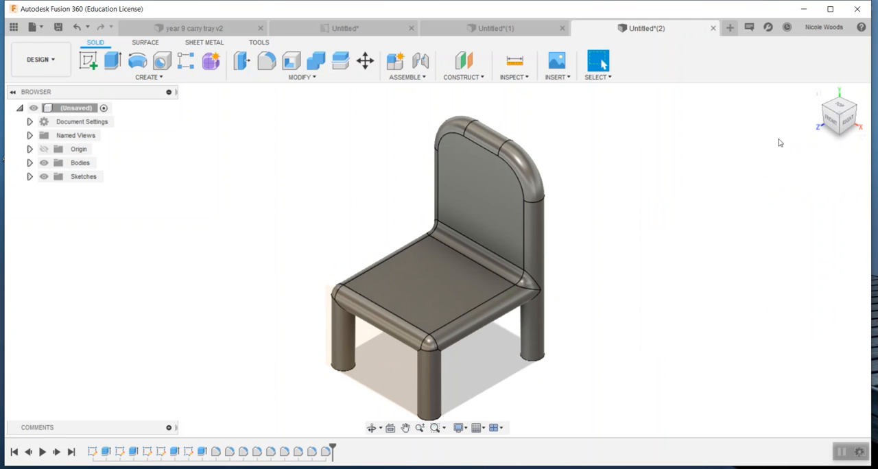
click(474, 152)
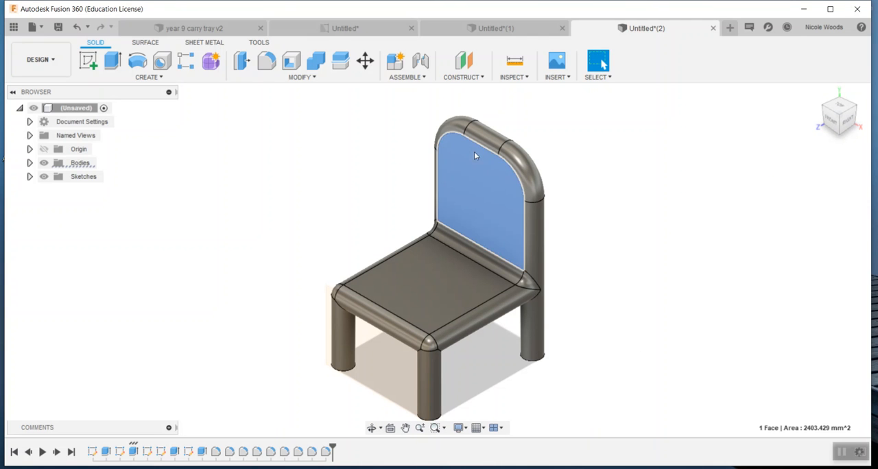
click(311, 81)
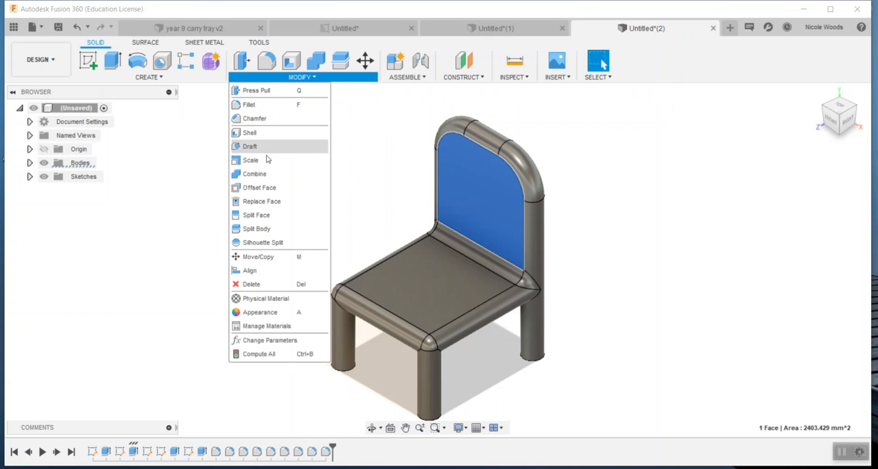
click(158, 80)
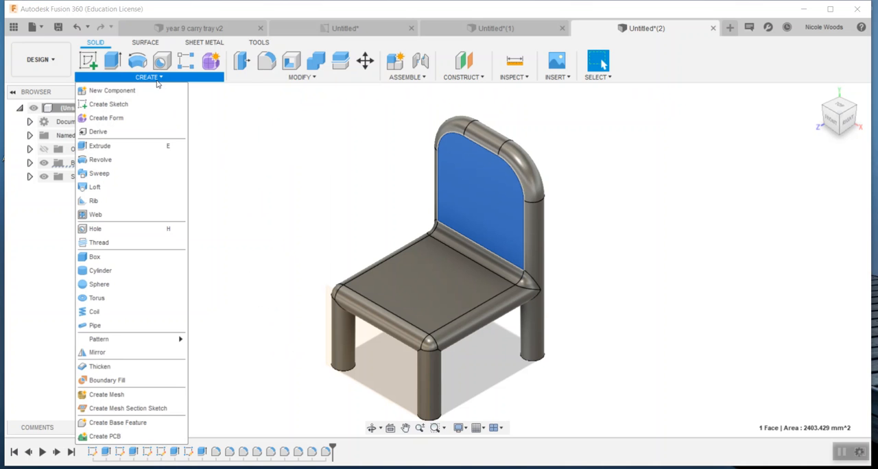
mouse_move(274, 82)
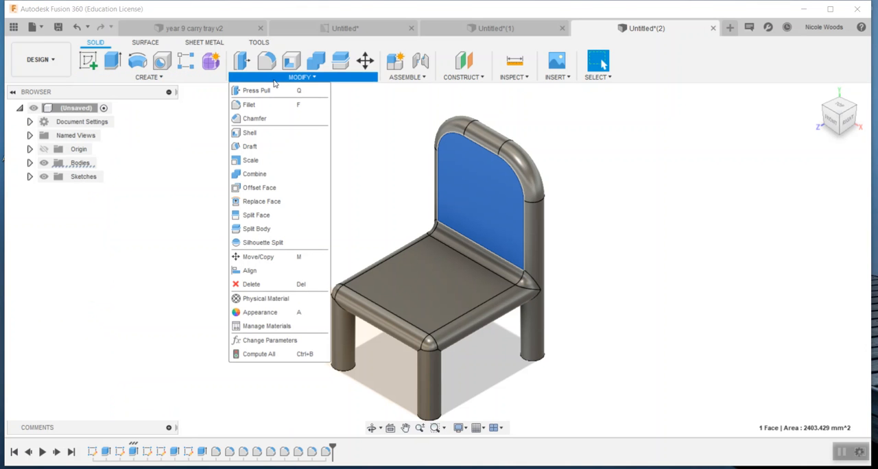
click(263, 191)
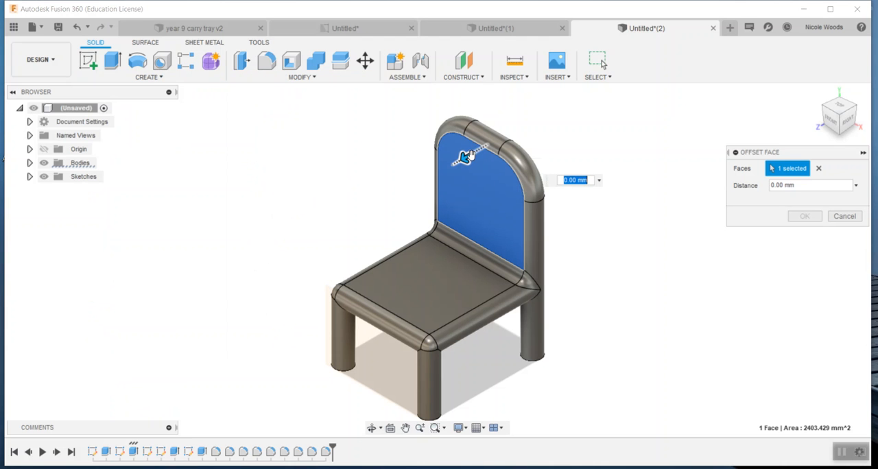
key(Escape)
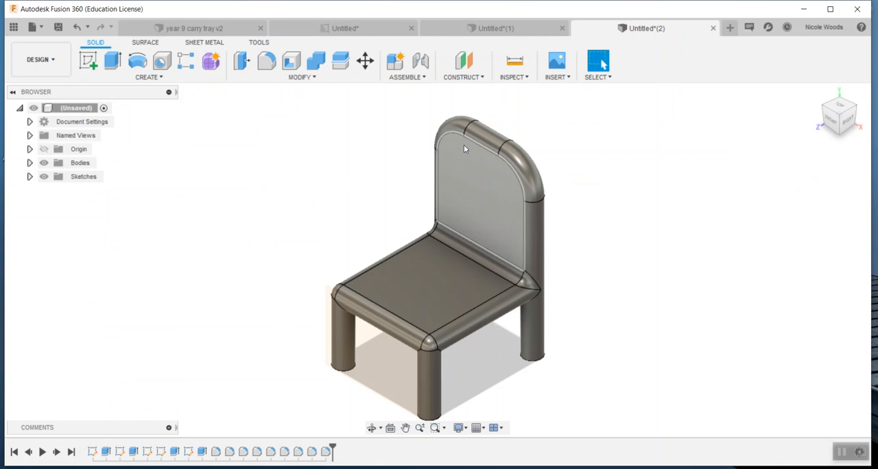
click(295, 77)
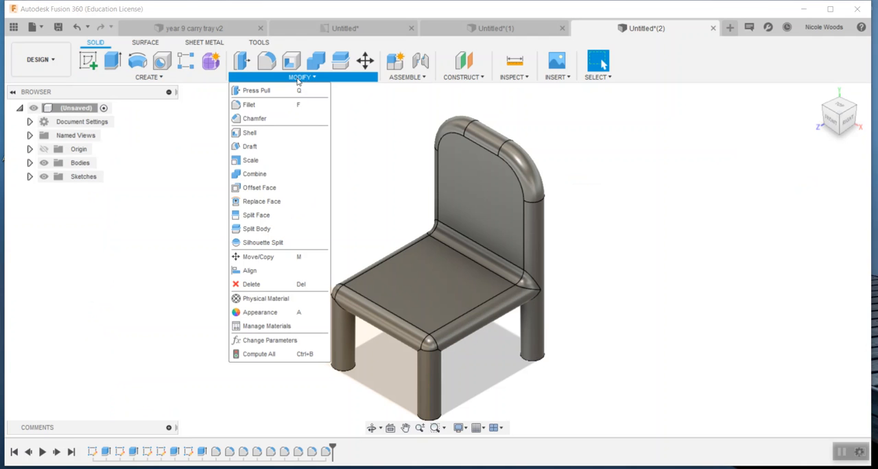
click(470, 145)
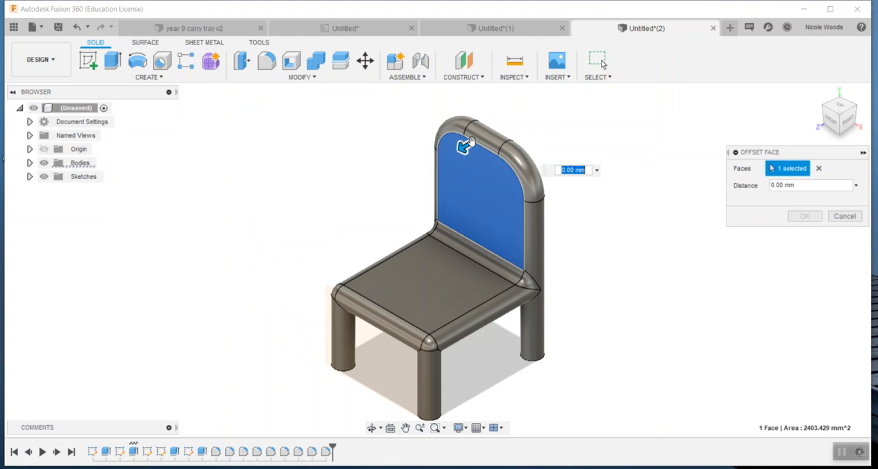
mouse_move(464, 143)
mouse_down()
mouse_move(444, 156)
mouse_move(462, 147)
mouse_up()
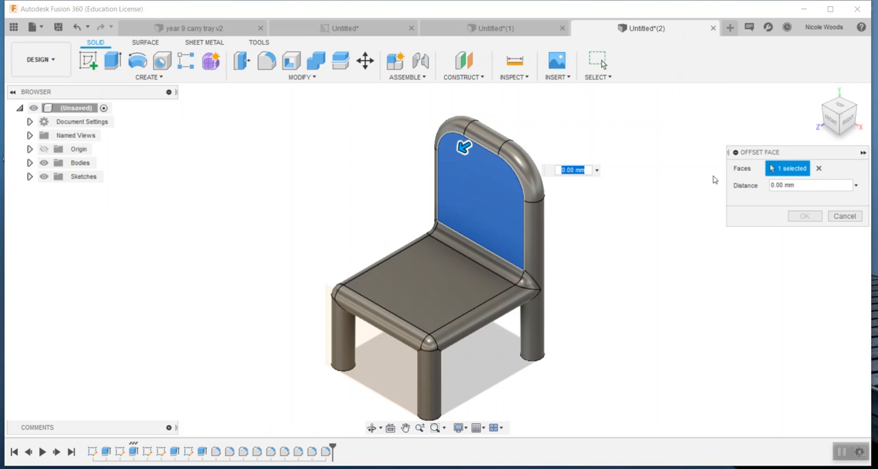
click(818, 168)
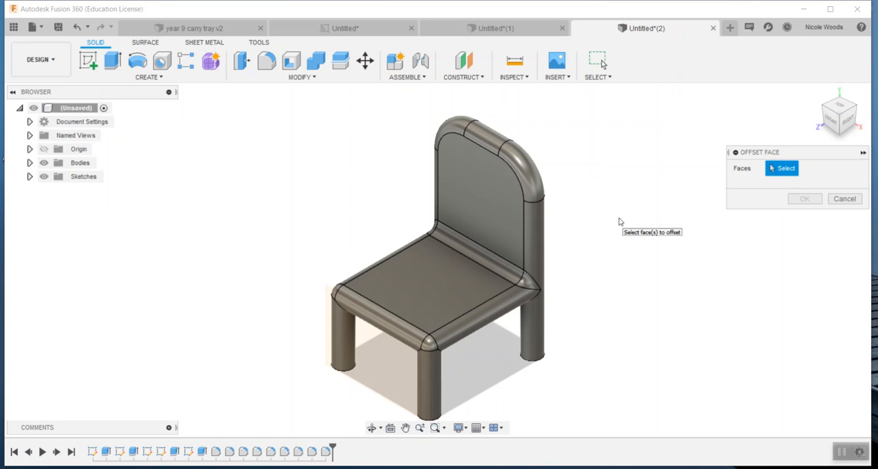
click(838, 201)
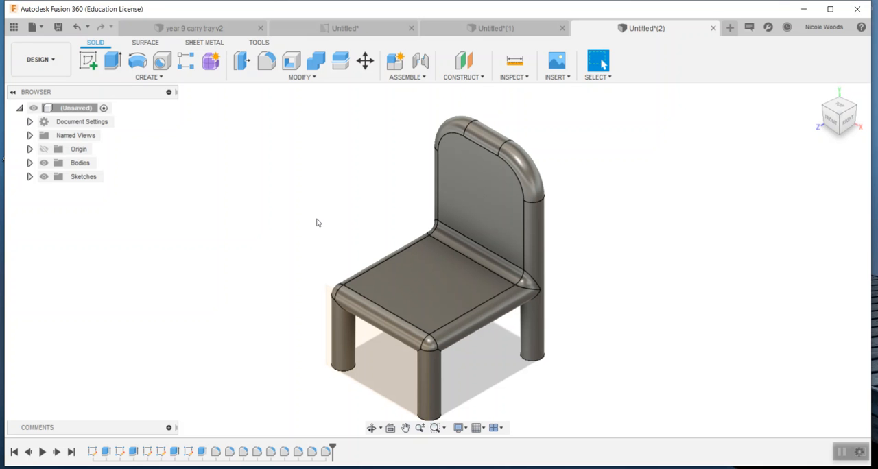
Start the Appearance command for bodies and browse the Fabric materials in the Fusion 360 library.
key(a)
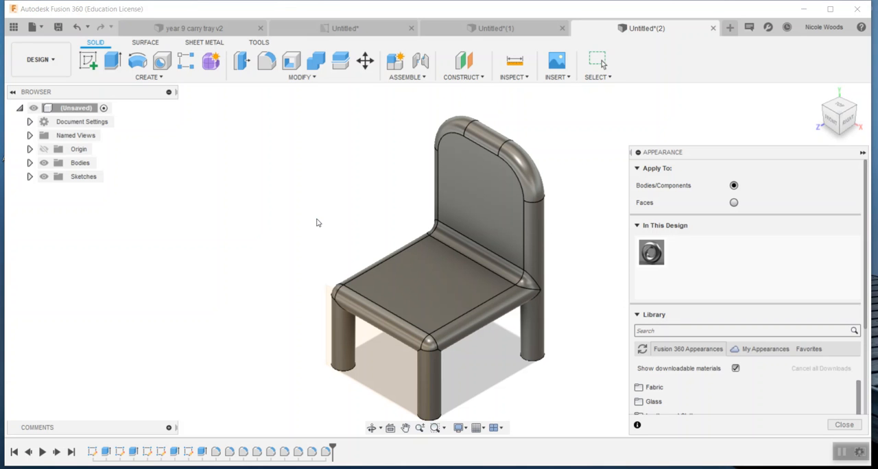
drag(731, 156, 737, 116)
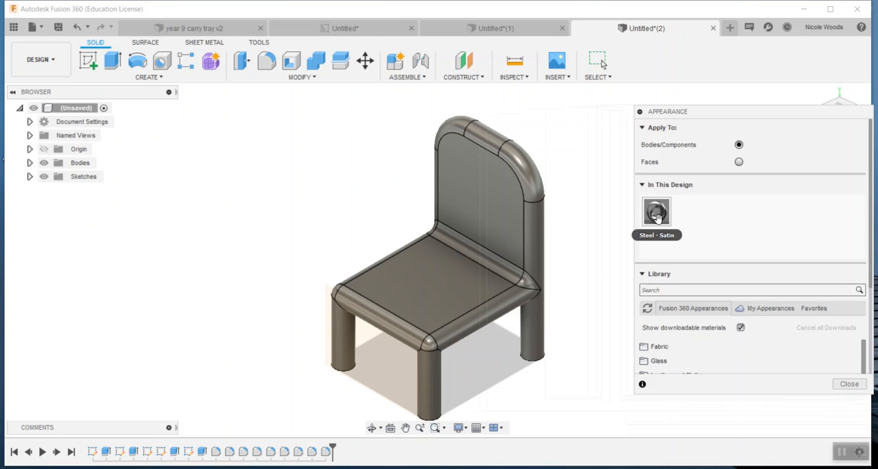
scroll(739, 255, down, 8)
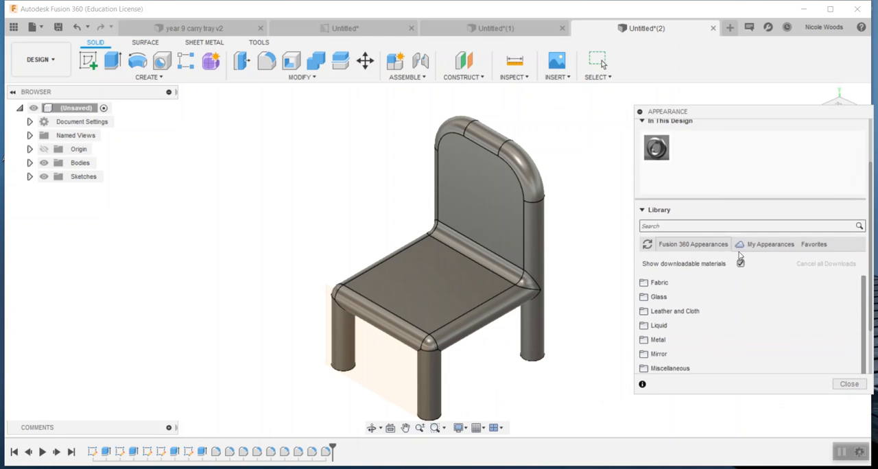
scroll(731, 306, up, 5)
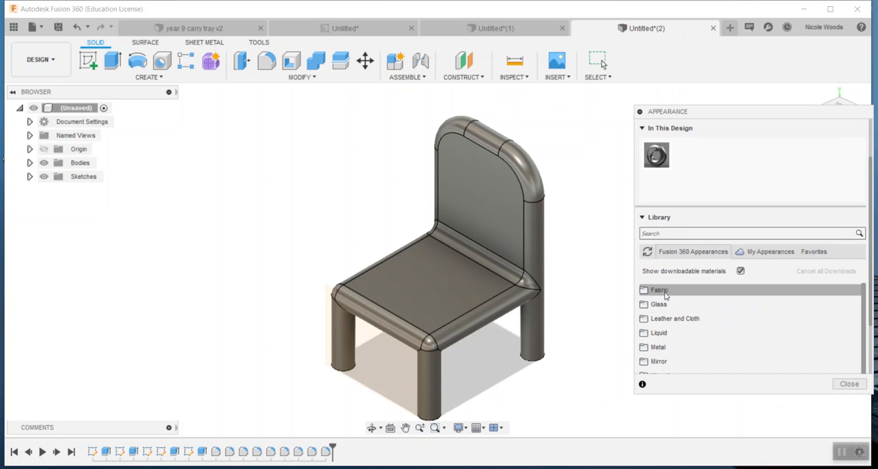
click(664, 292)
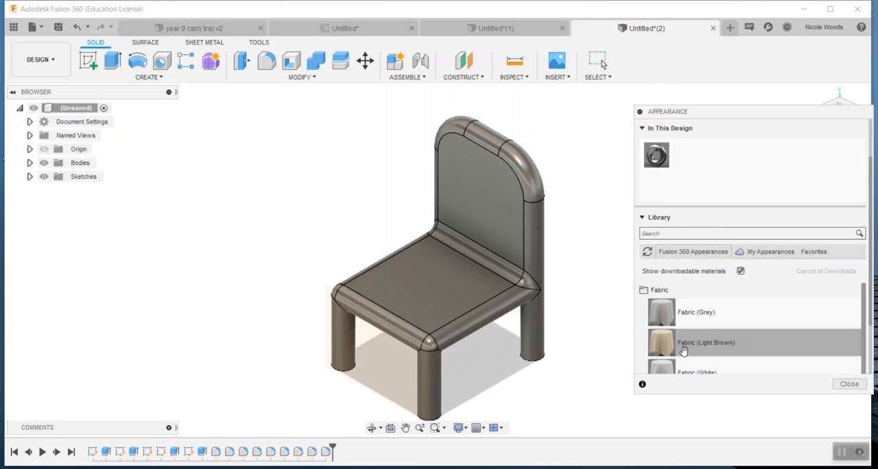
drag(792, 117, 726, 86)
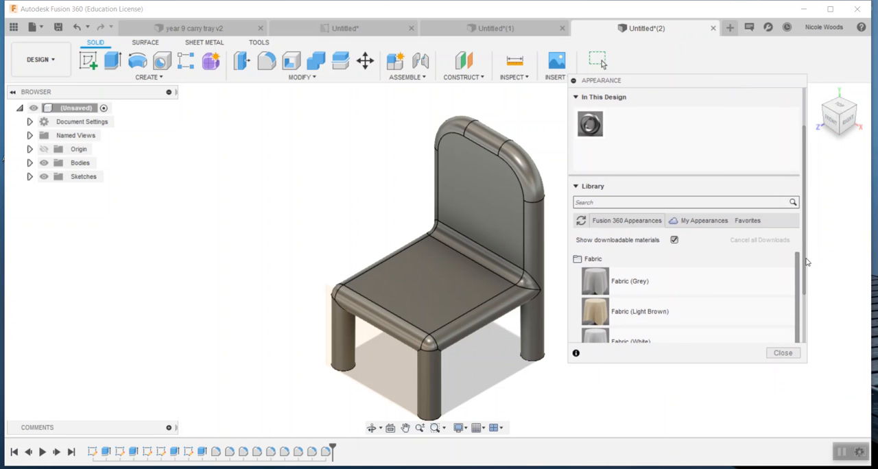
scroll(793, 243, down, 3)
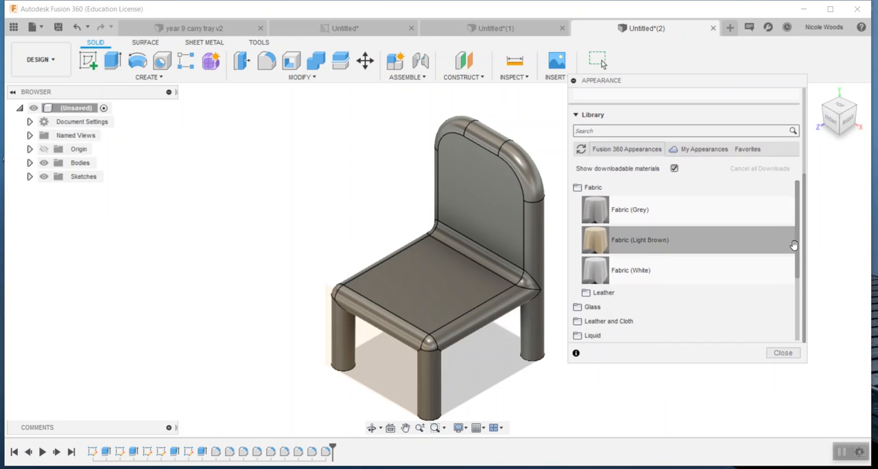
scroll(797, 271, down, 3)
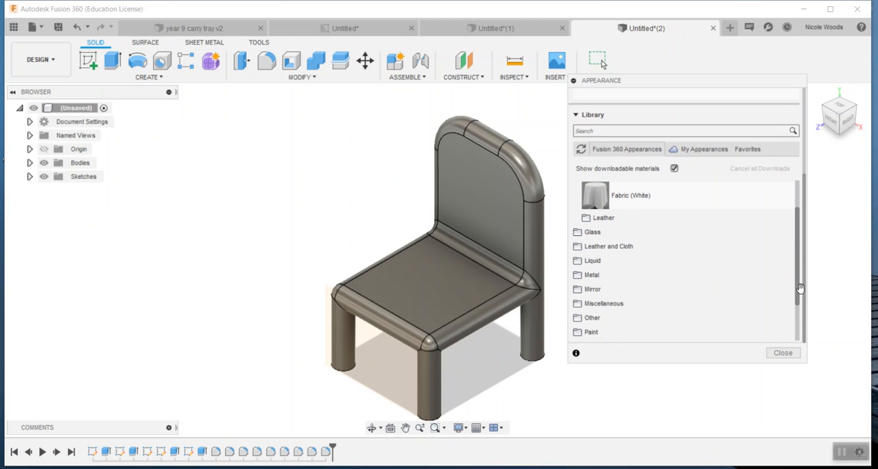
Examine the Cloth materials in the library's Leather and Cloth category.
click(661, 247)
click(603, 262)
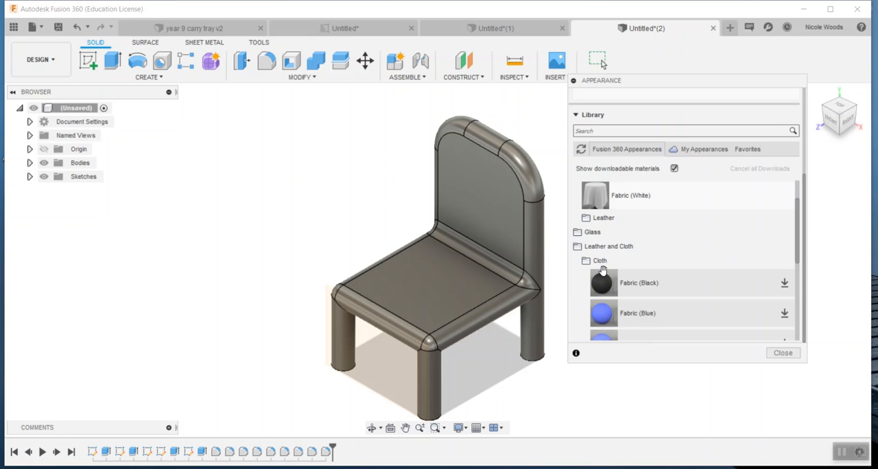
scroll(734, 304, down, 7)
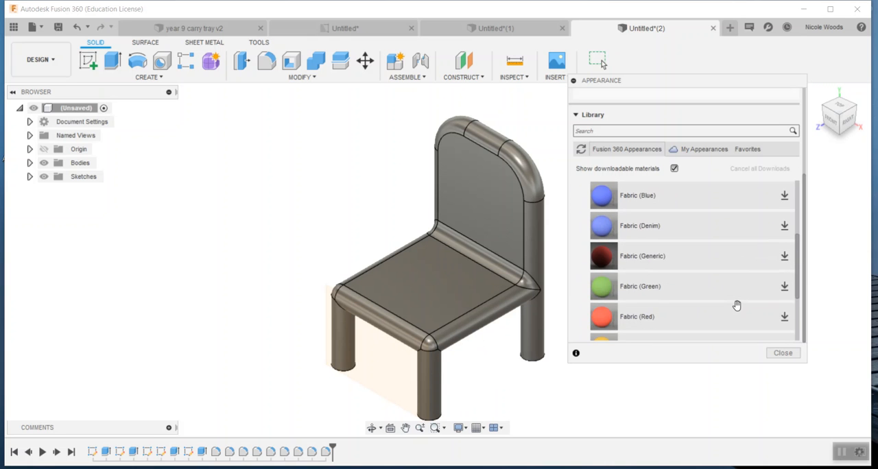
scroll(737, 305, down, 2)
scroll(737, 305, up, 5)
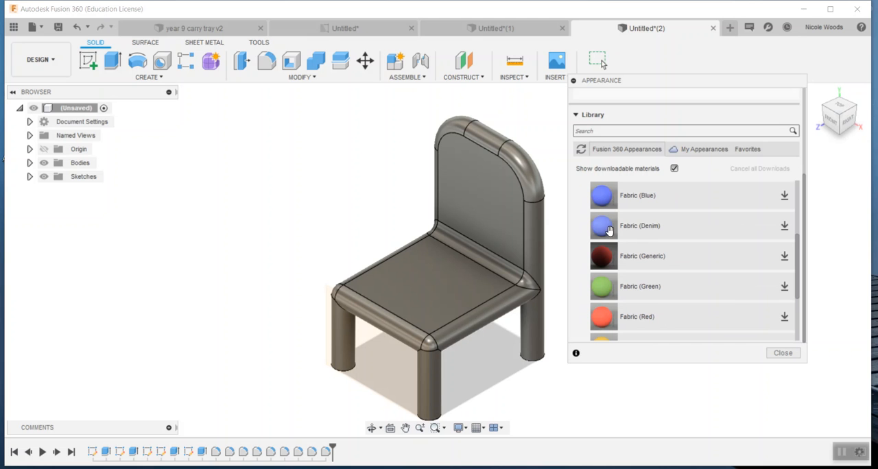
scroll(601, 243, down, 5)
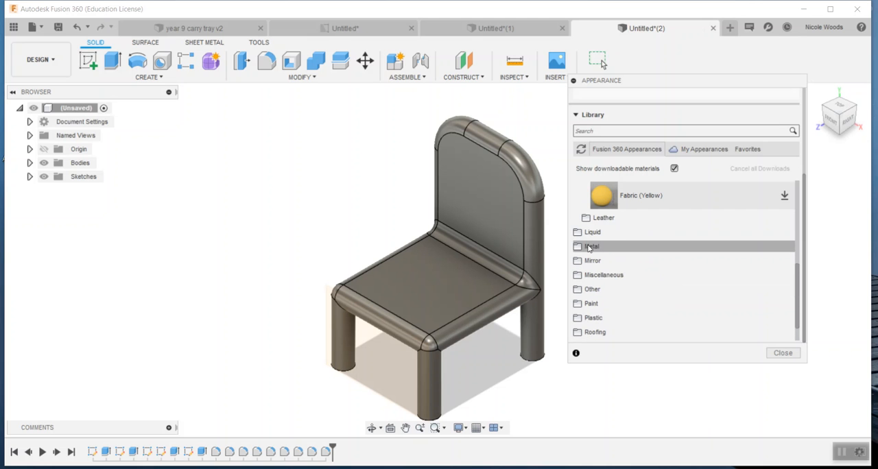
Apply the Aluminum - Anodized Glossy (Blue) appearance from the Metal category to the chair body.
click(589, 247)
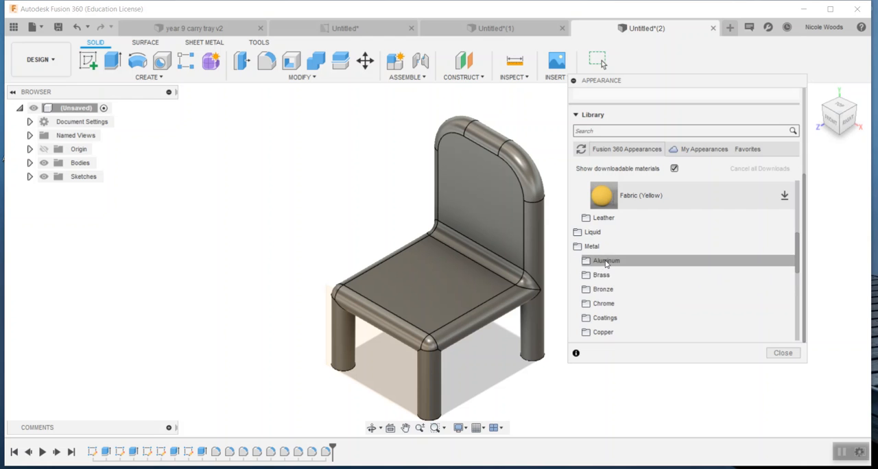
click(594, 261)
scroll(624, 299, down, 1)
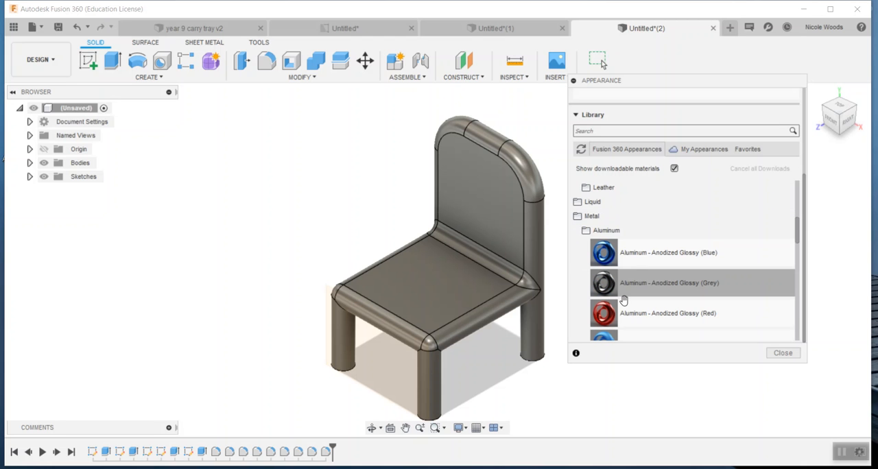
drag(604, 254, 488, 254)
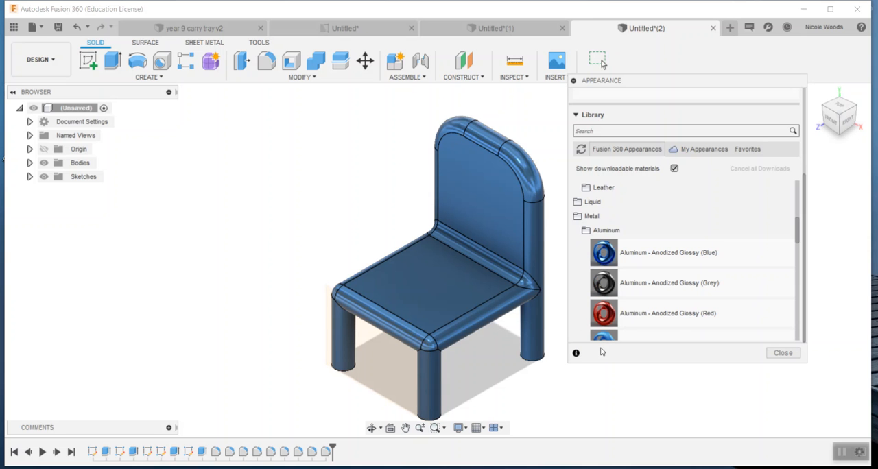
Download the Aluminum - Brushed Linear appearance and apply it to the chair body.
scroll(677, 319, down, 7)
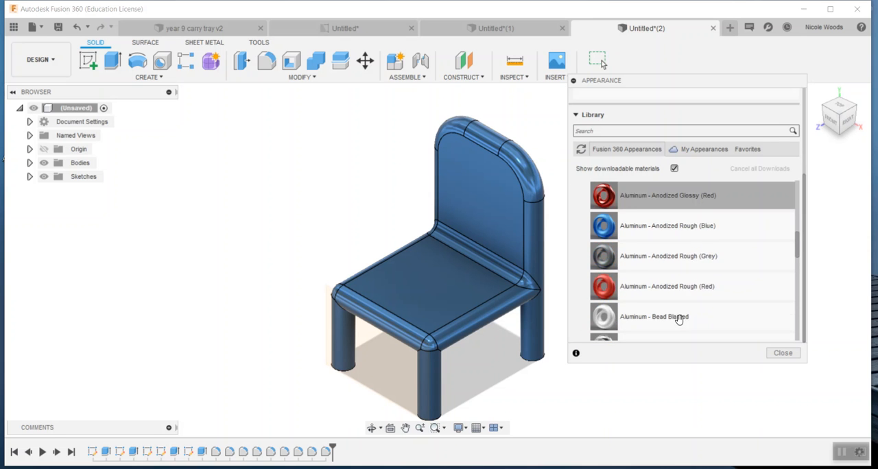
scroll(678, 320, down, 2)
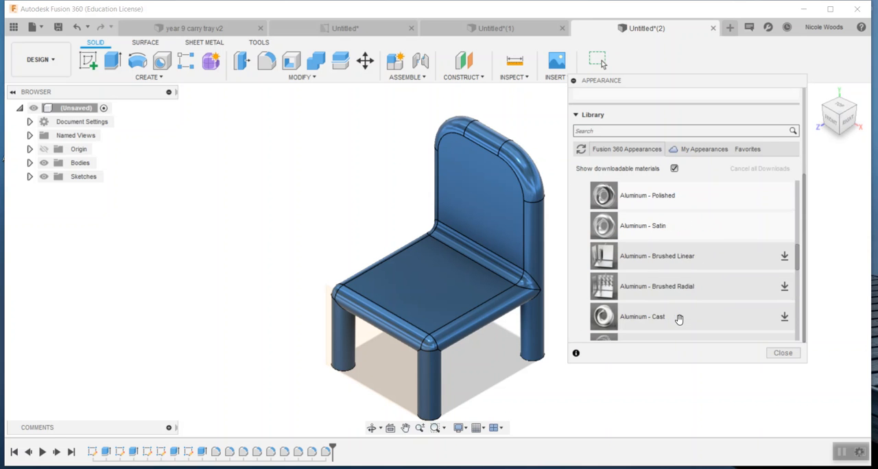
scroll(679, 319, down, 1)
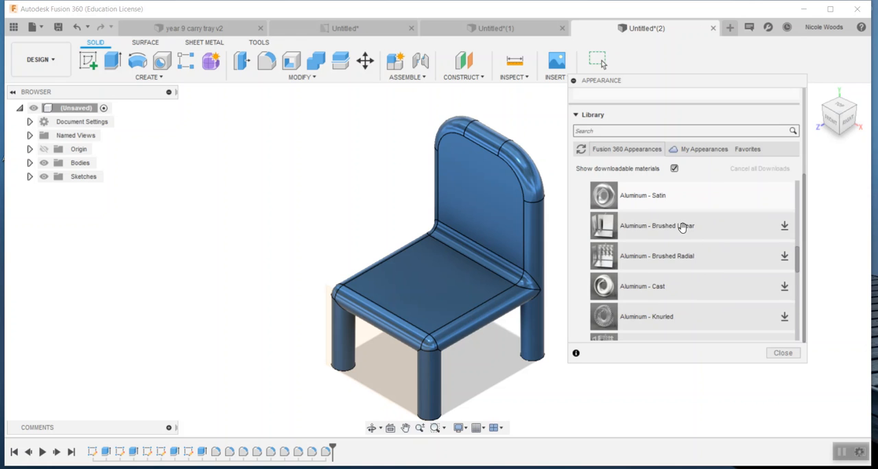
scroll(681, 227, up, 1)
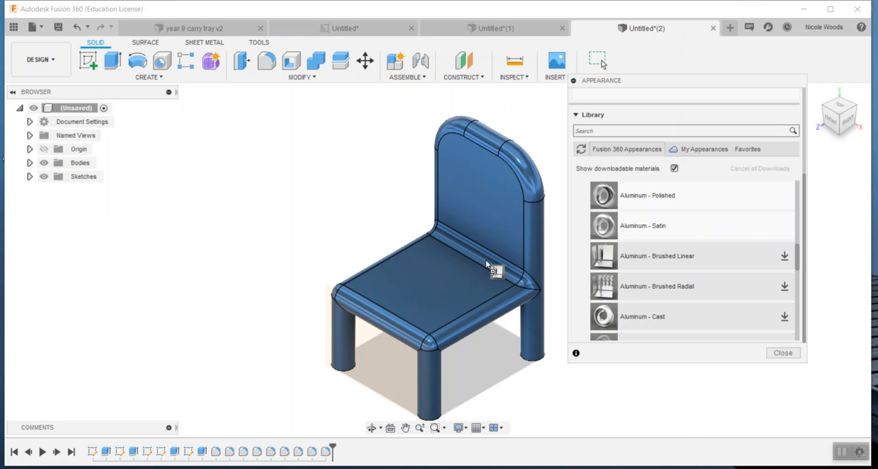
drag(487, 262, 496, 260)
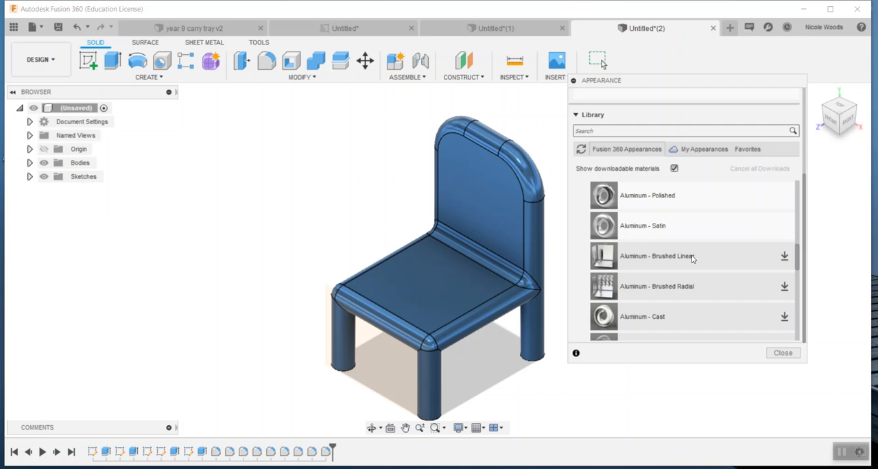
click(785, 257)
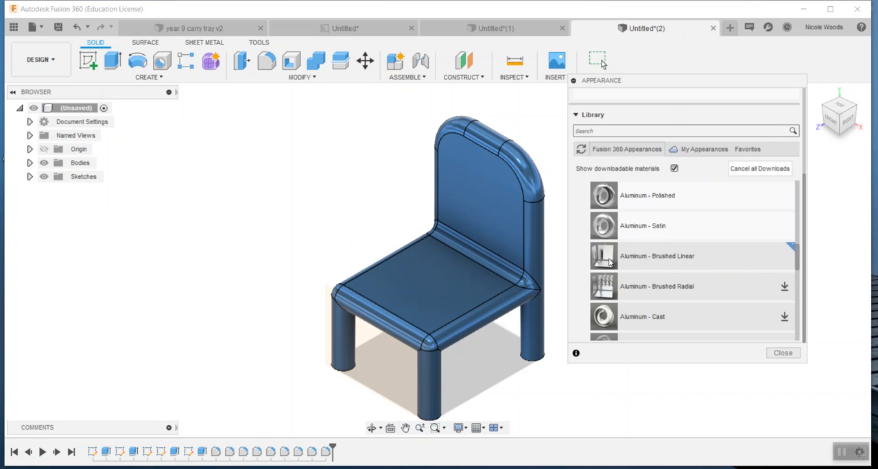
drag(606, 257, 494, 260)
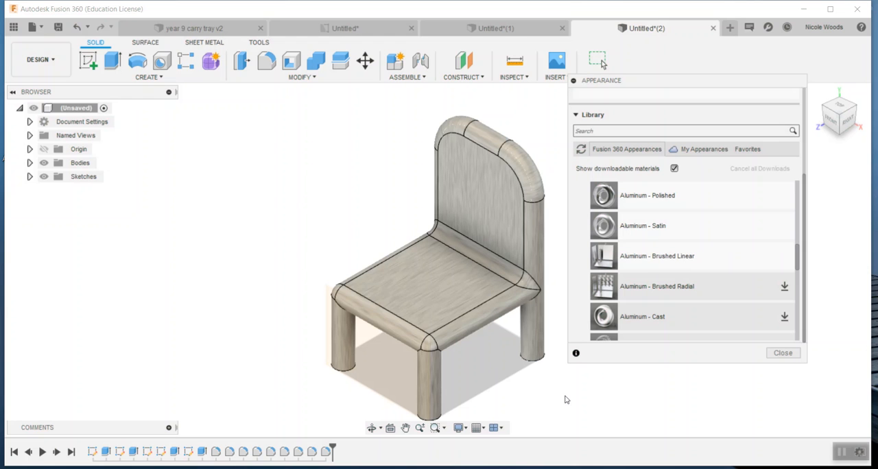
Examine the materials in the library's Plastic category, including the textured plastics, and in the Roofing category.
drag(798, 269, 808, 330)
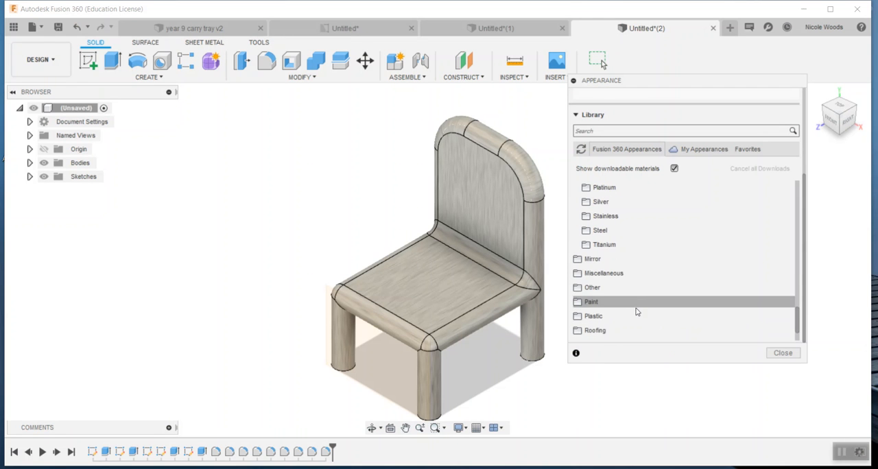
click(690, 315)
scroll(690, 323, down, 3)
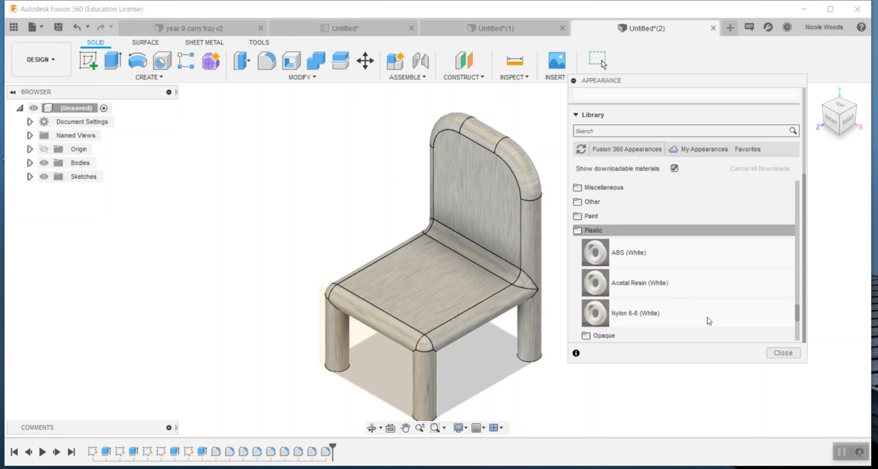
scroll(708, 320, down, 5)
click(587, 267)
scroll(624, 296, down, 4)
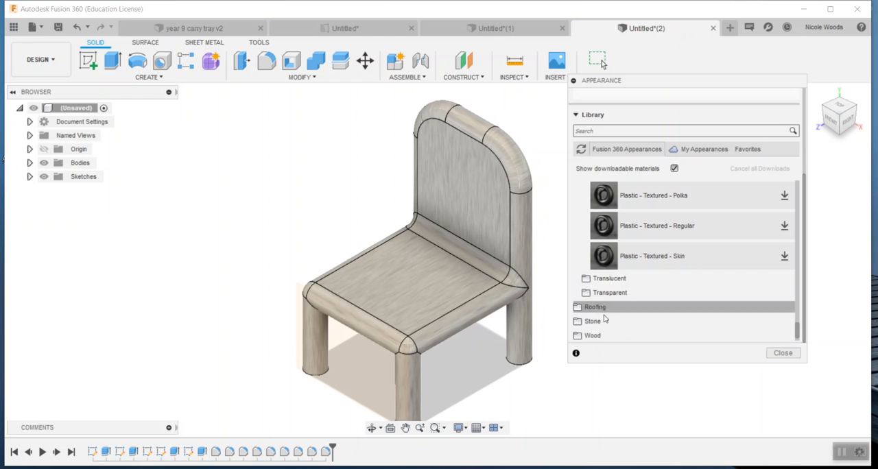
click(625, 309)
scroll(623, 314, down, 2)
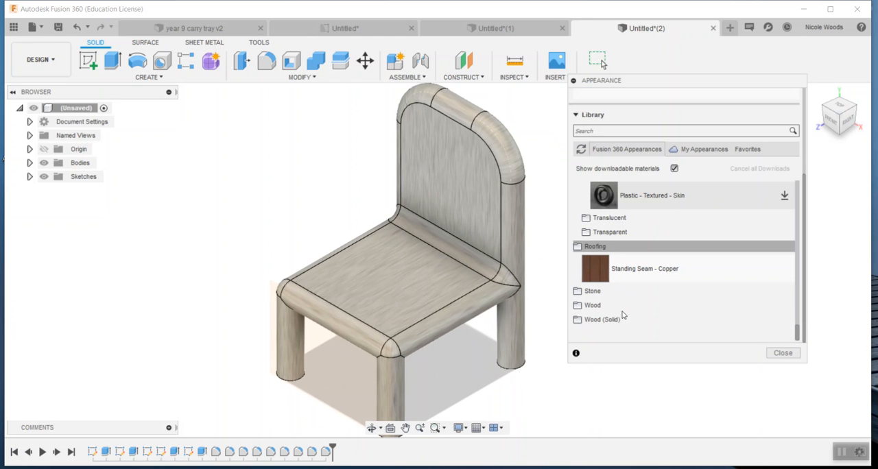
Apply a reddish-brown wood appearance from the Wood category to the chair body.
click(625, 305)
scroll(629, 316, down, 3)
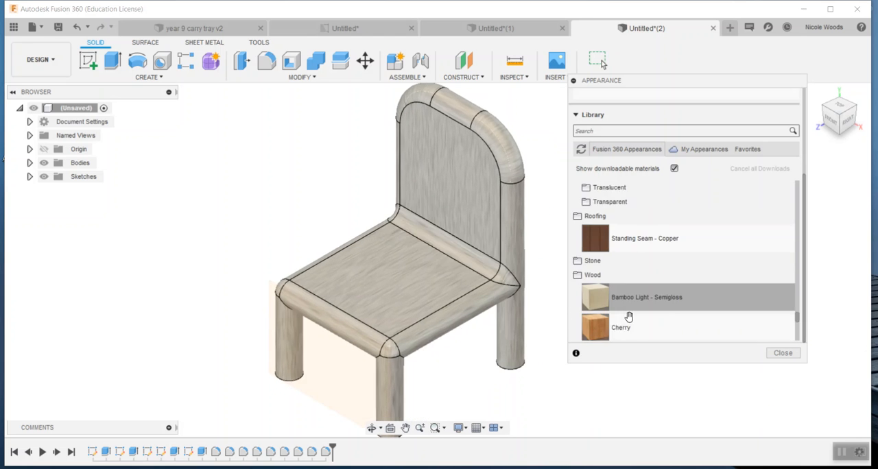
drag(632, 302, 460, 272)
Apply the Walnut wood appearance to the chair body and finish the Appearance command.
scroll(628, 330, down, 6)
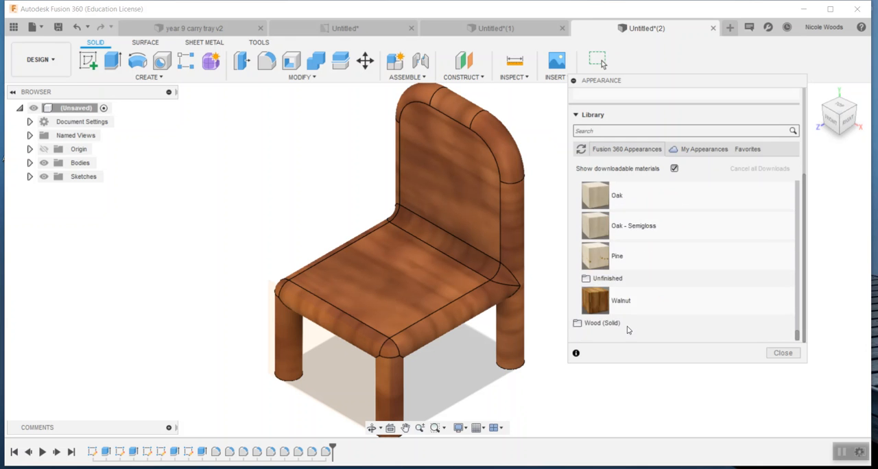
drag(598, 306, 471, 286)
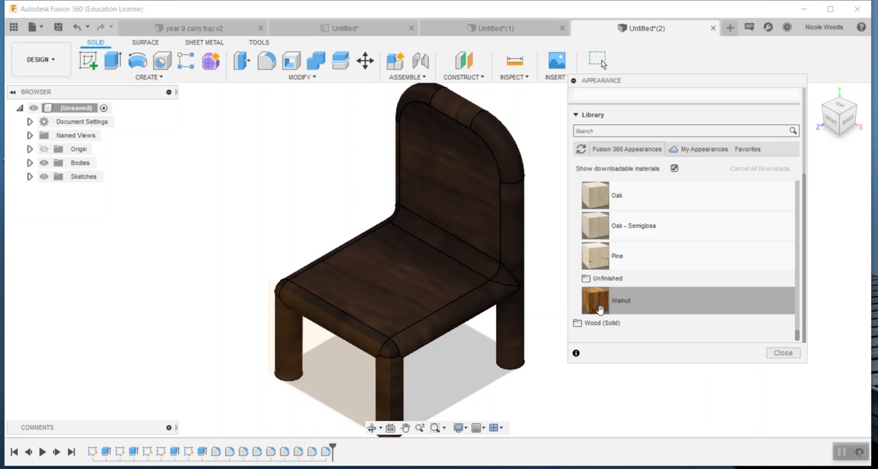
click(783, 353)
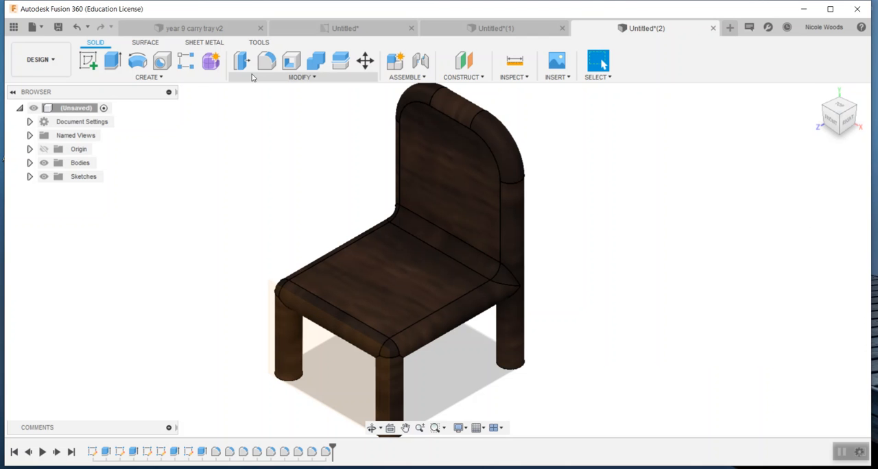
Save the design as "chair" in My First Project and check the project's file list.
click(59, 27)
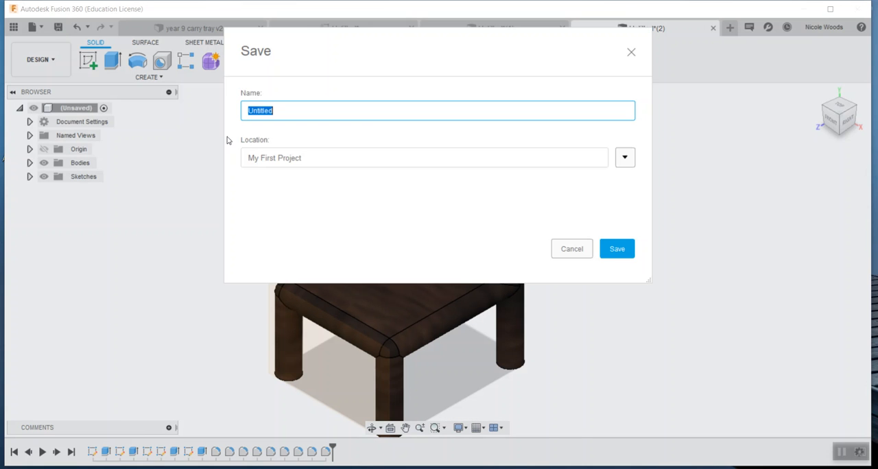
text(ca)
click(616, 250)
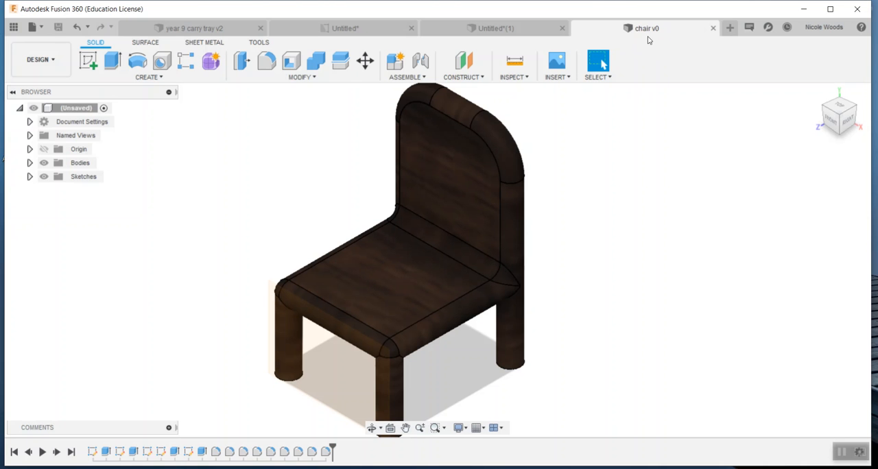
click(13, 30)
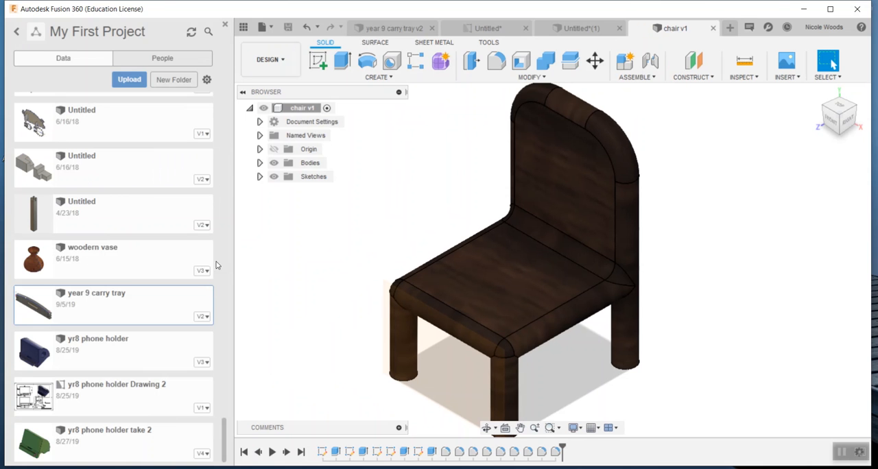
click(226, 25)
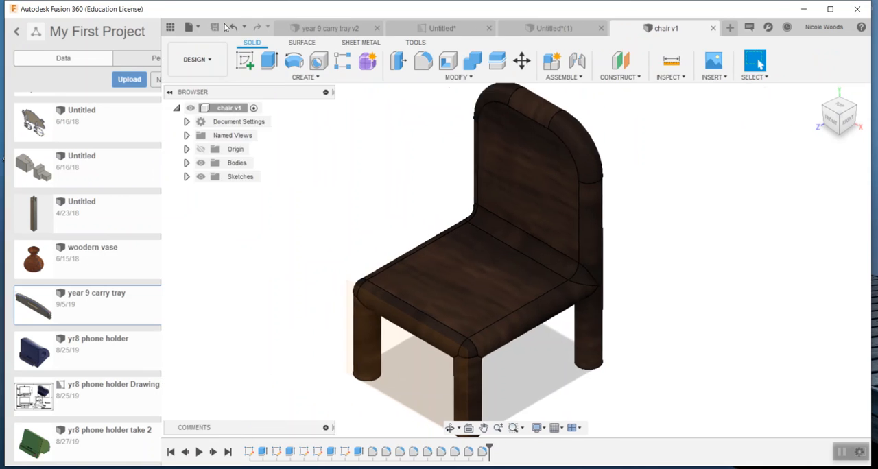